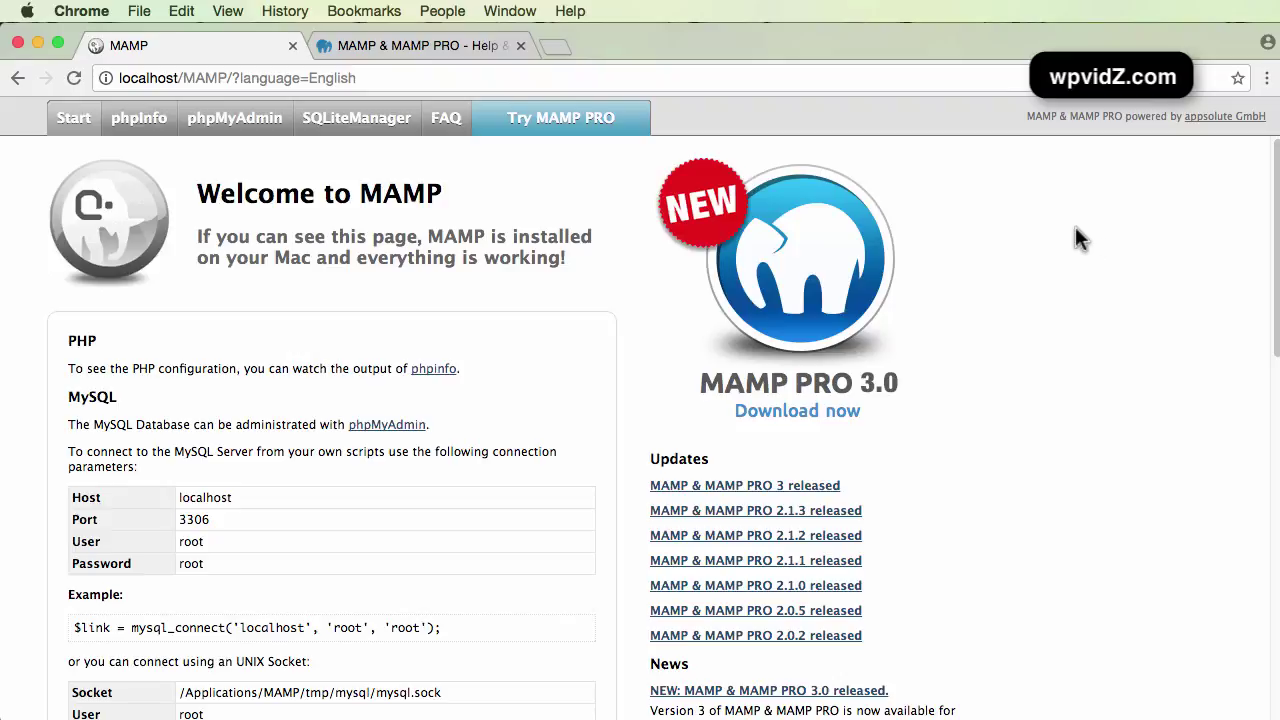
- Switch to the MAMP application and move its window clear of the middle of the screen
left_click(722, 716)
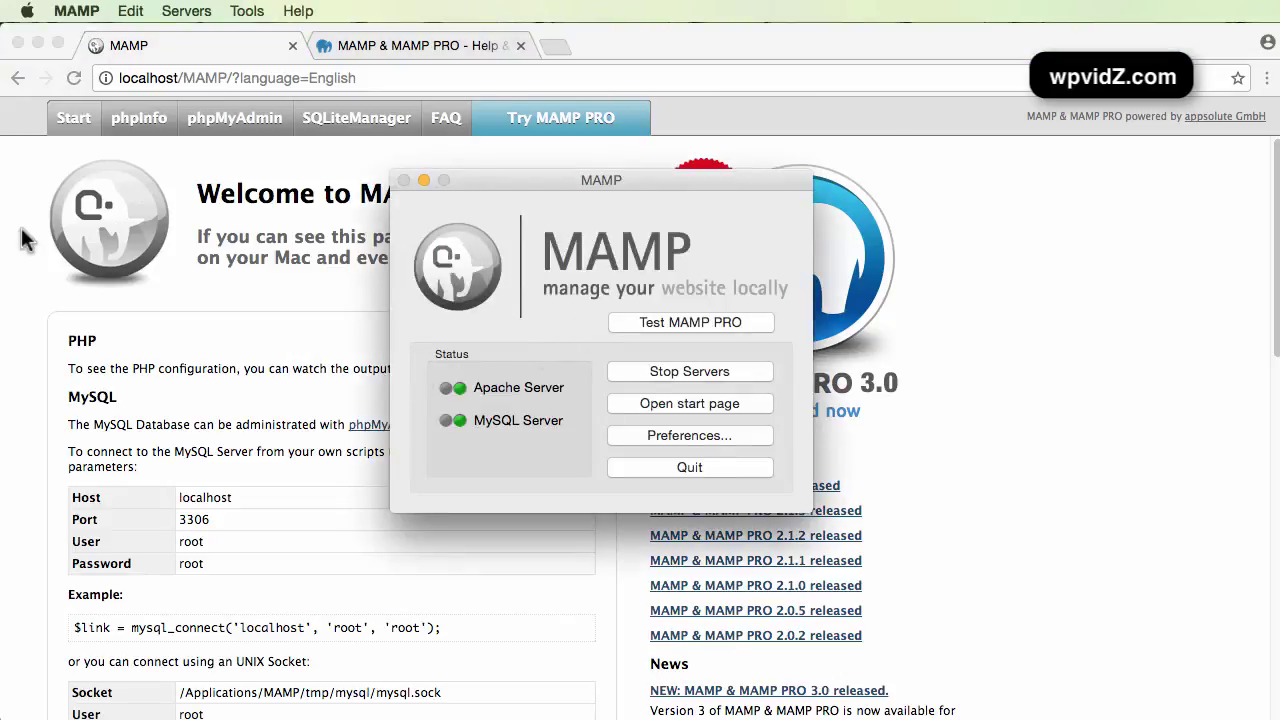
left_click_drag(517, 182, 466, 167)
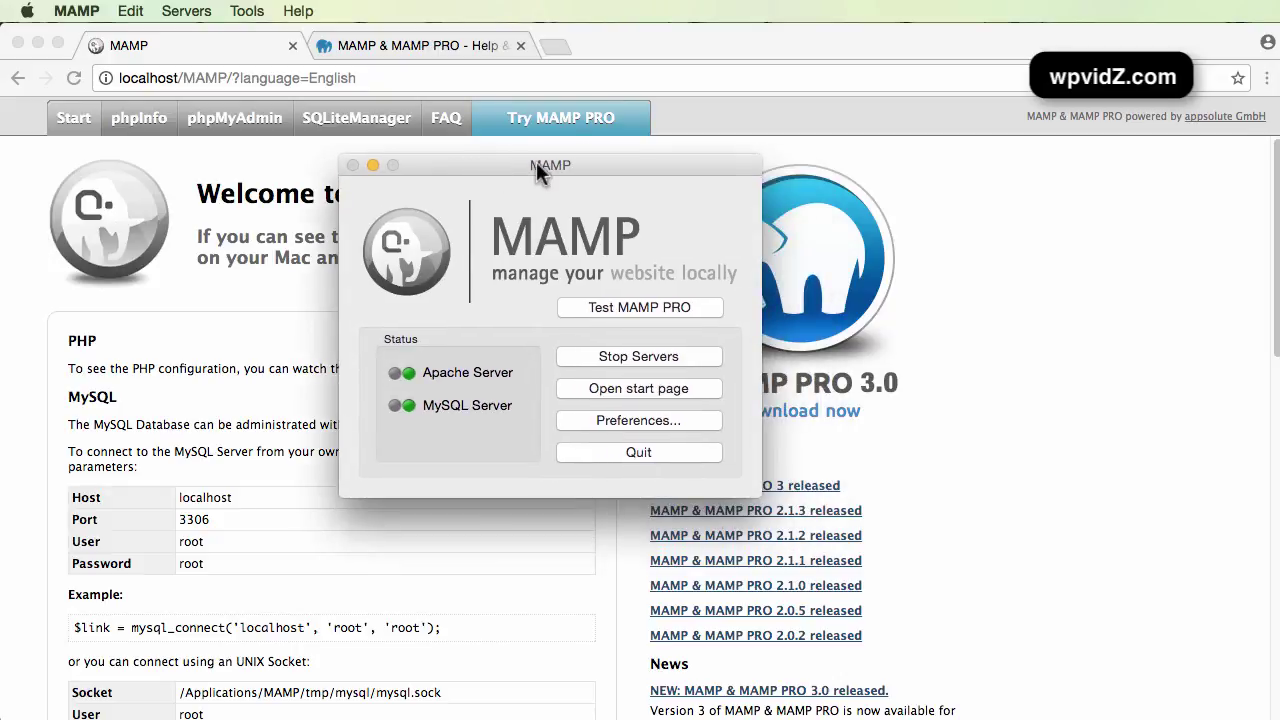
left_click(78, 11)
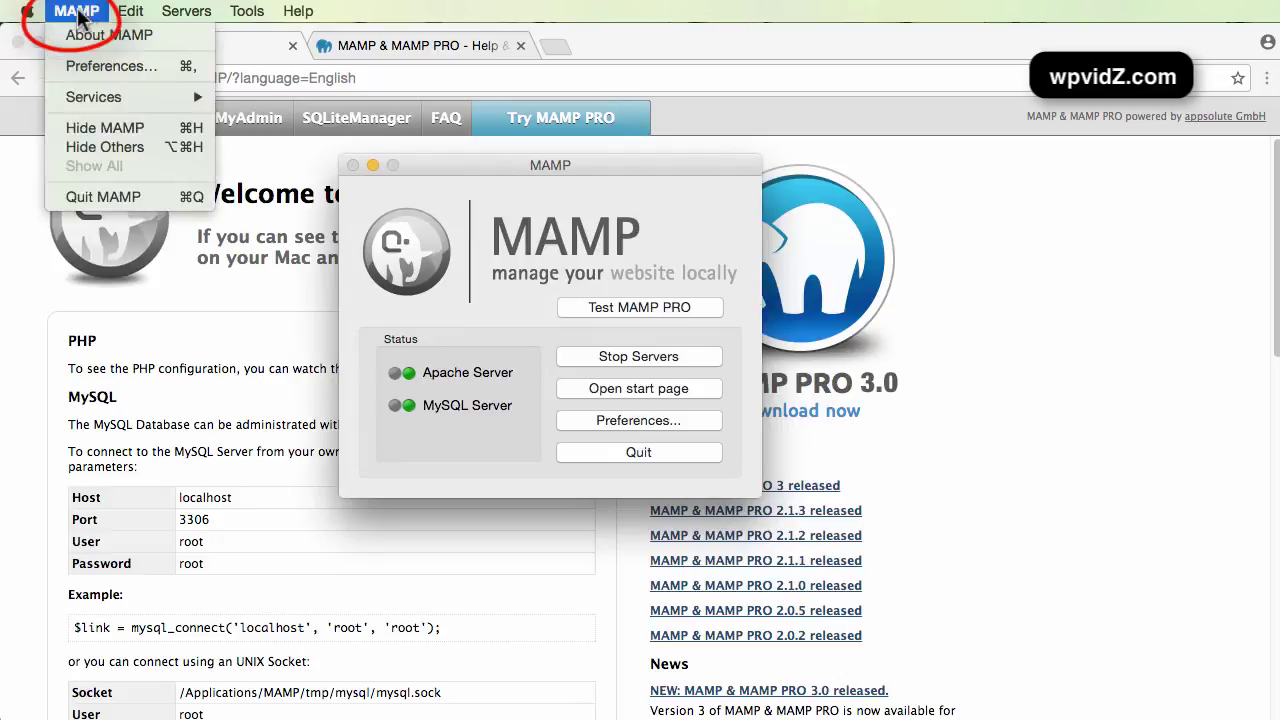
left_click(94, 67)
left_click(588, 390)
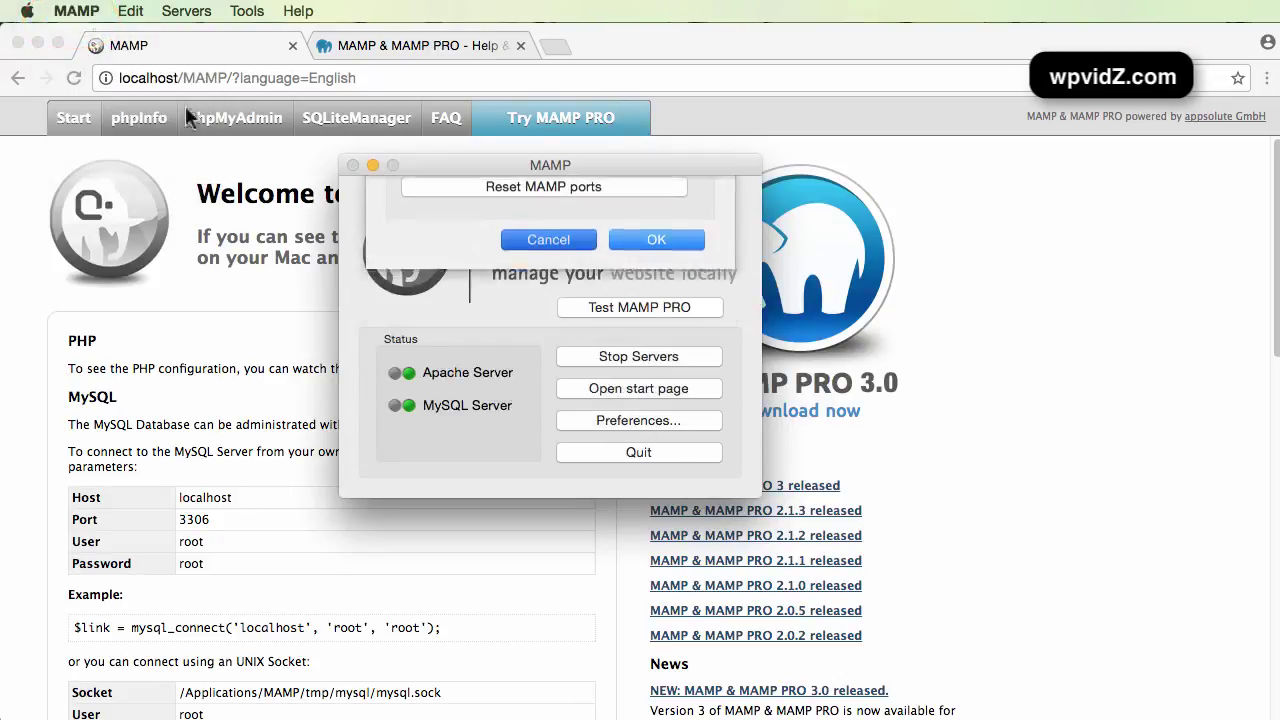
- Check the installed MAMP version in the application's About window and close that window
left_click(78, 11)
left_click(718, 405)
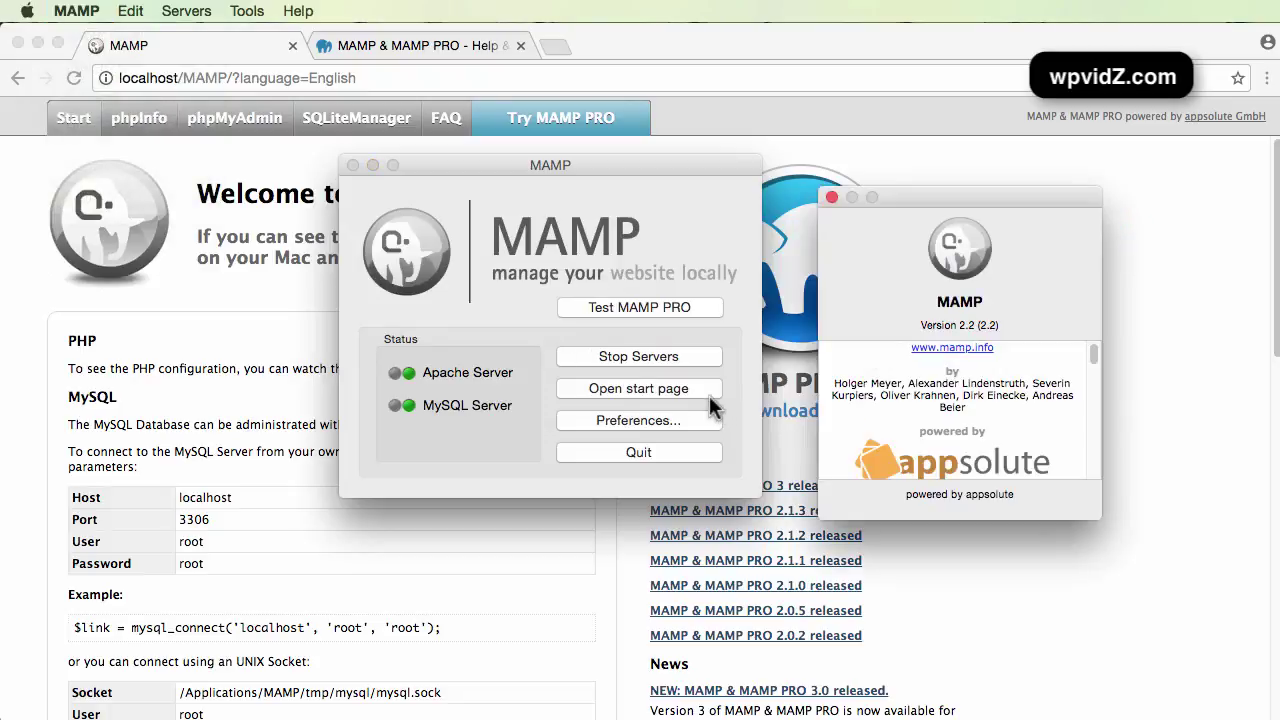
left_click_drag(924, 192, 713, 198)
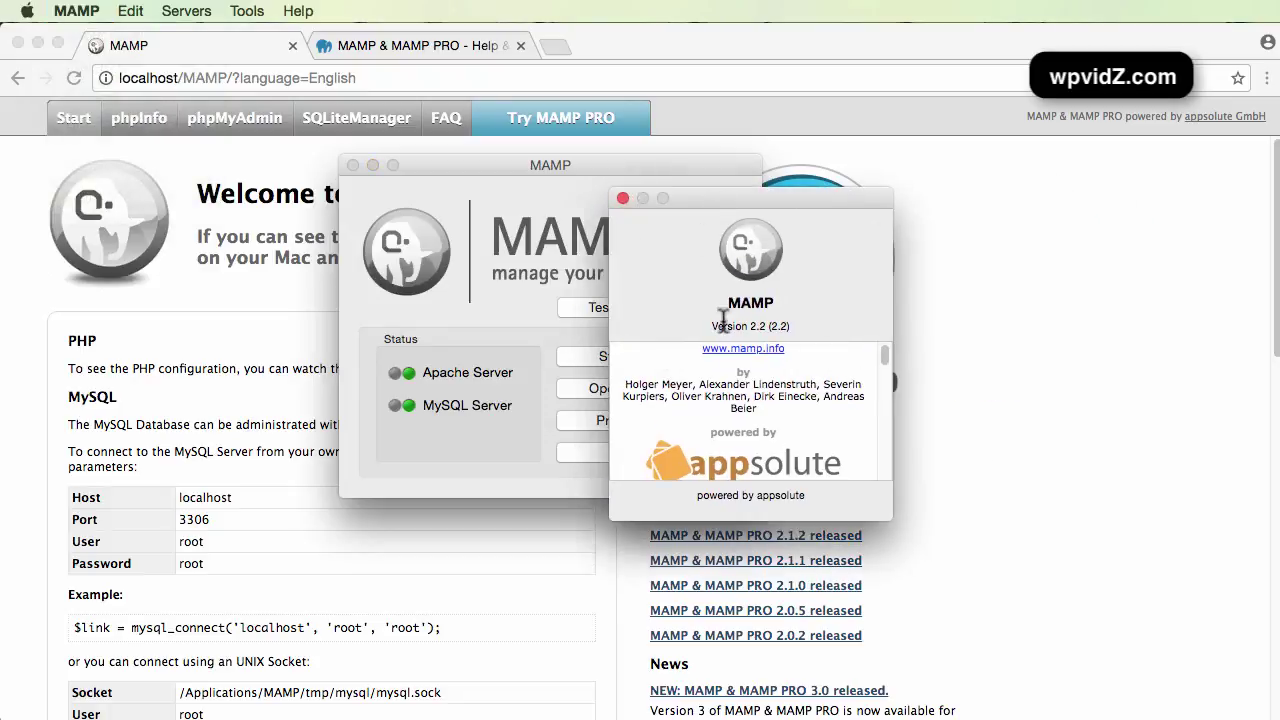
left_click_drag(711, 325, 820, 348)
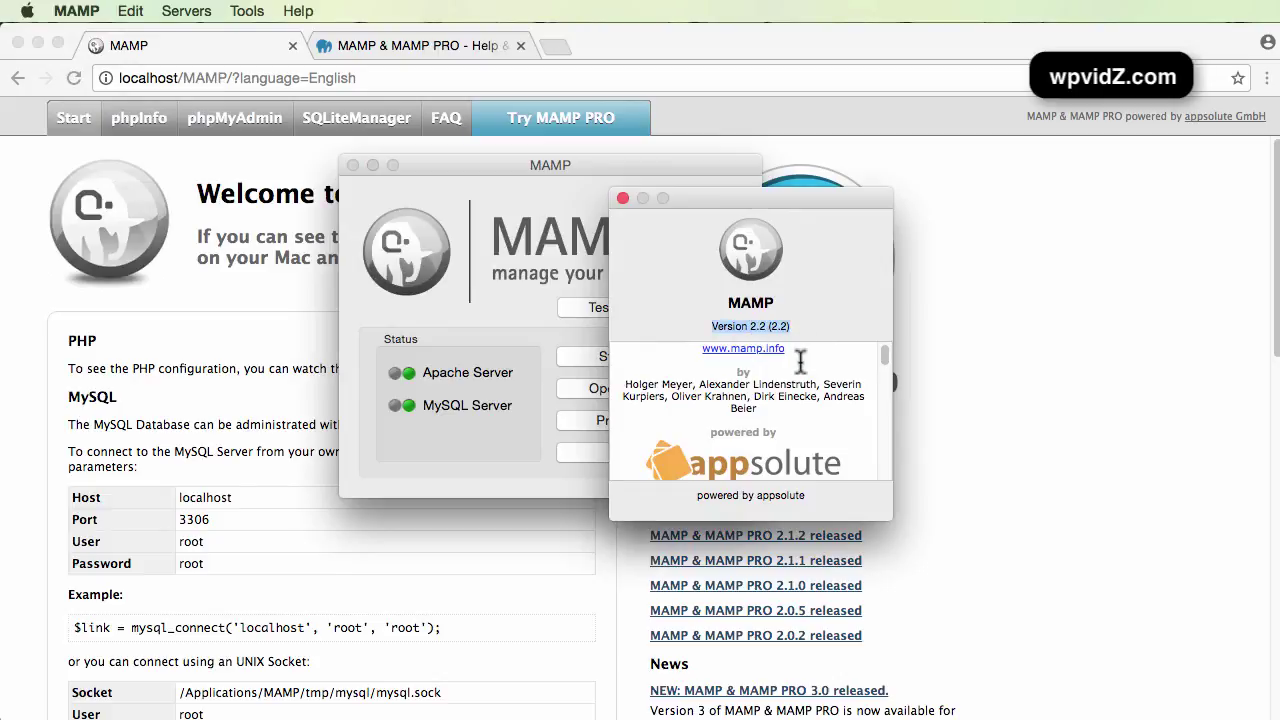
left_click(623, 198)
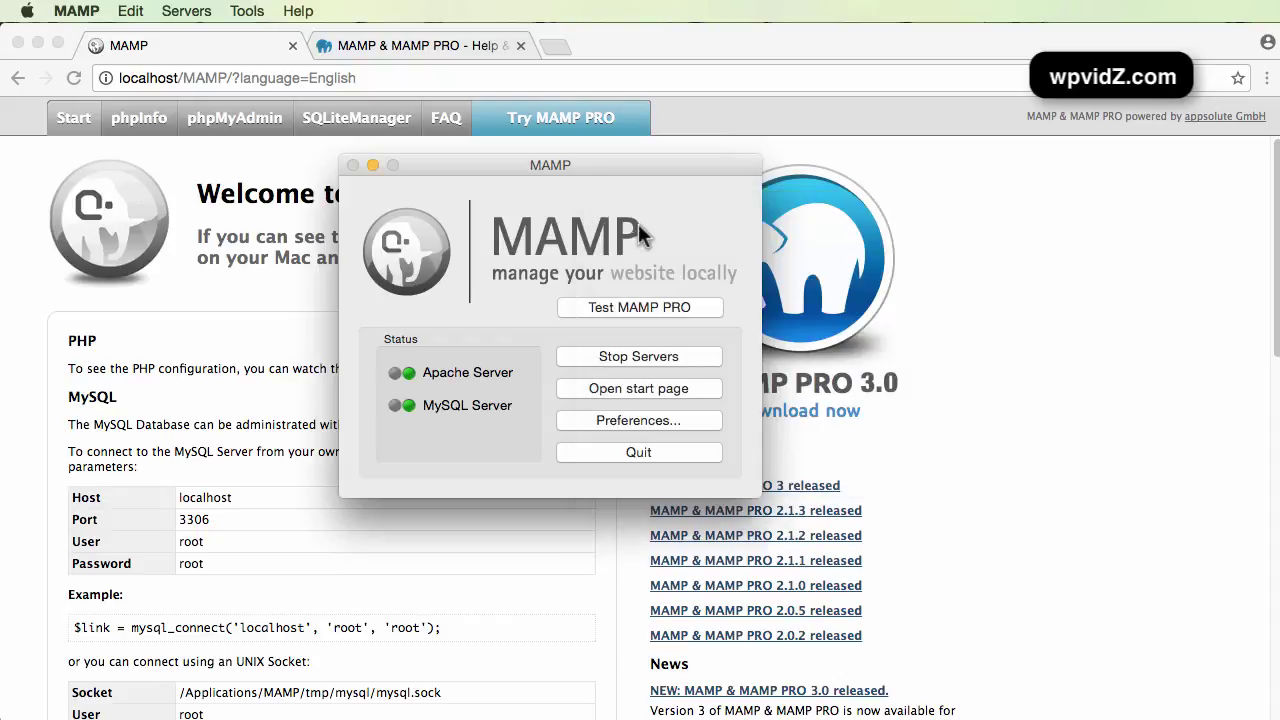
left_click(646, 456)
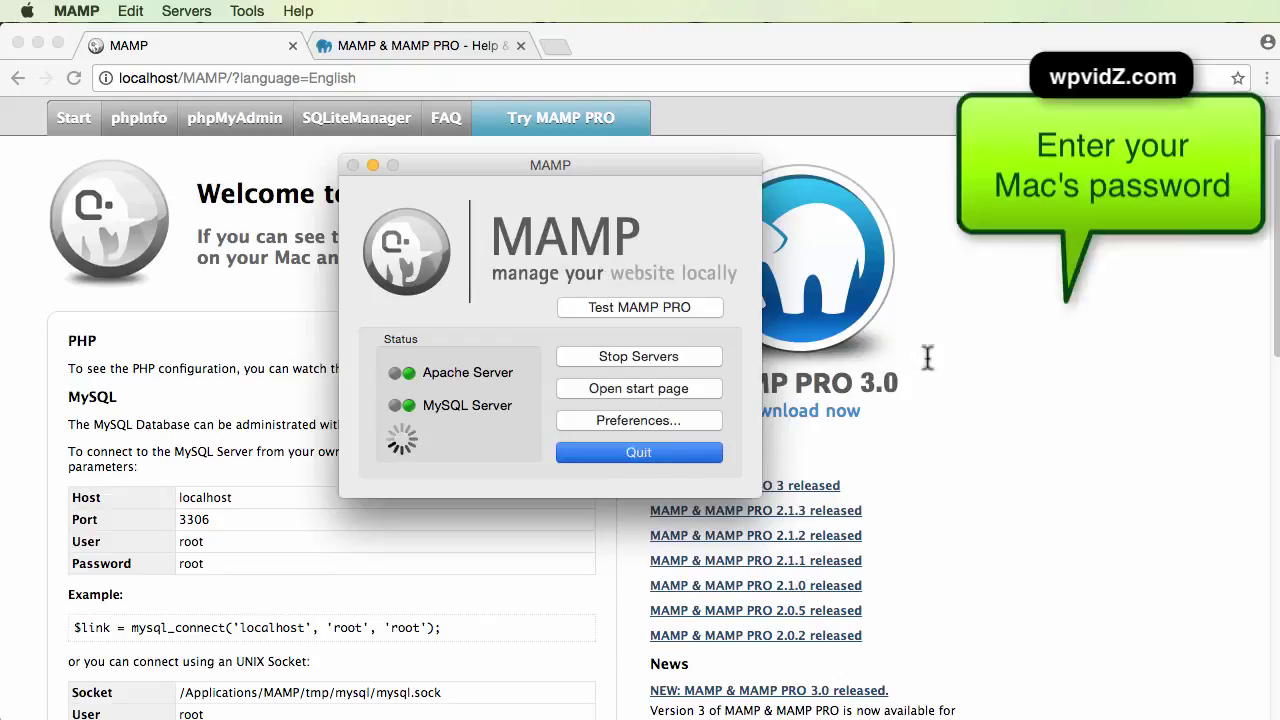
type("•••")
key("Return")
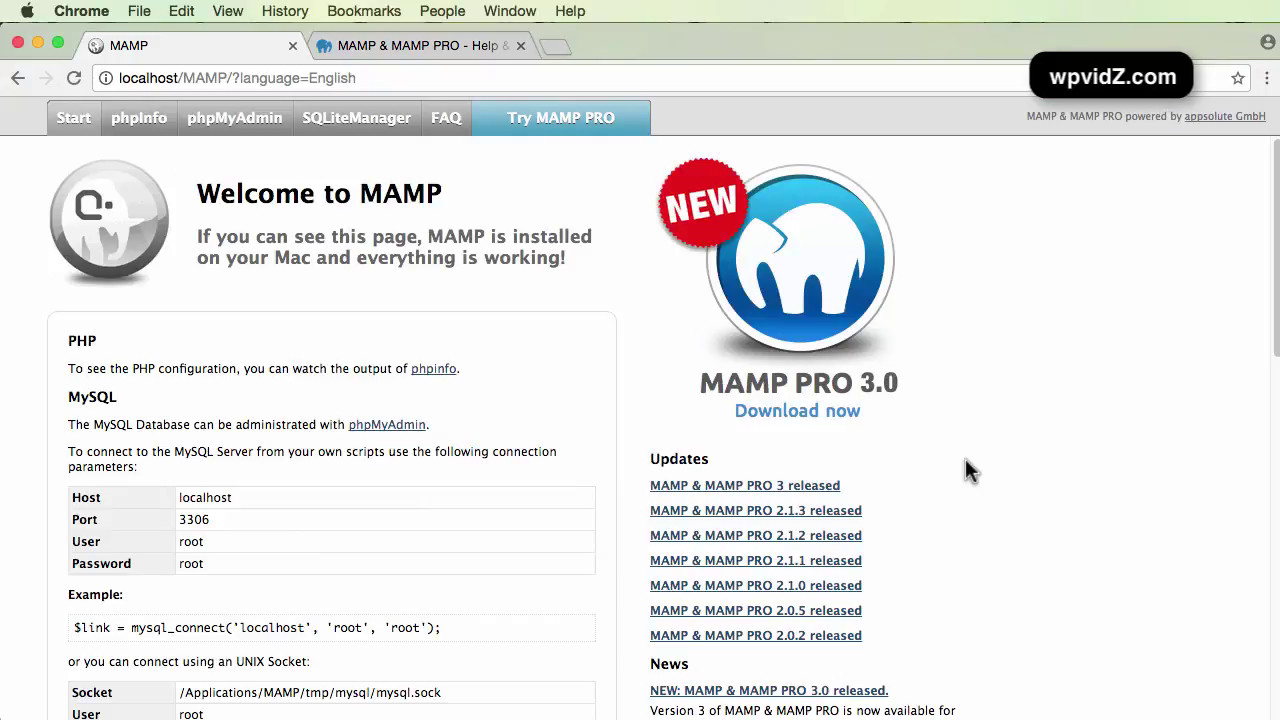
- Review the MAMP & MAMP PRO 4.1 (Mac OS X) package on the MAMP downloads page and find its installer on the Desktop in Finder
left_click(808, 381)
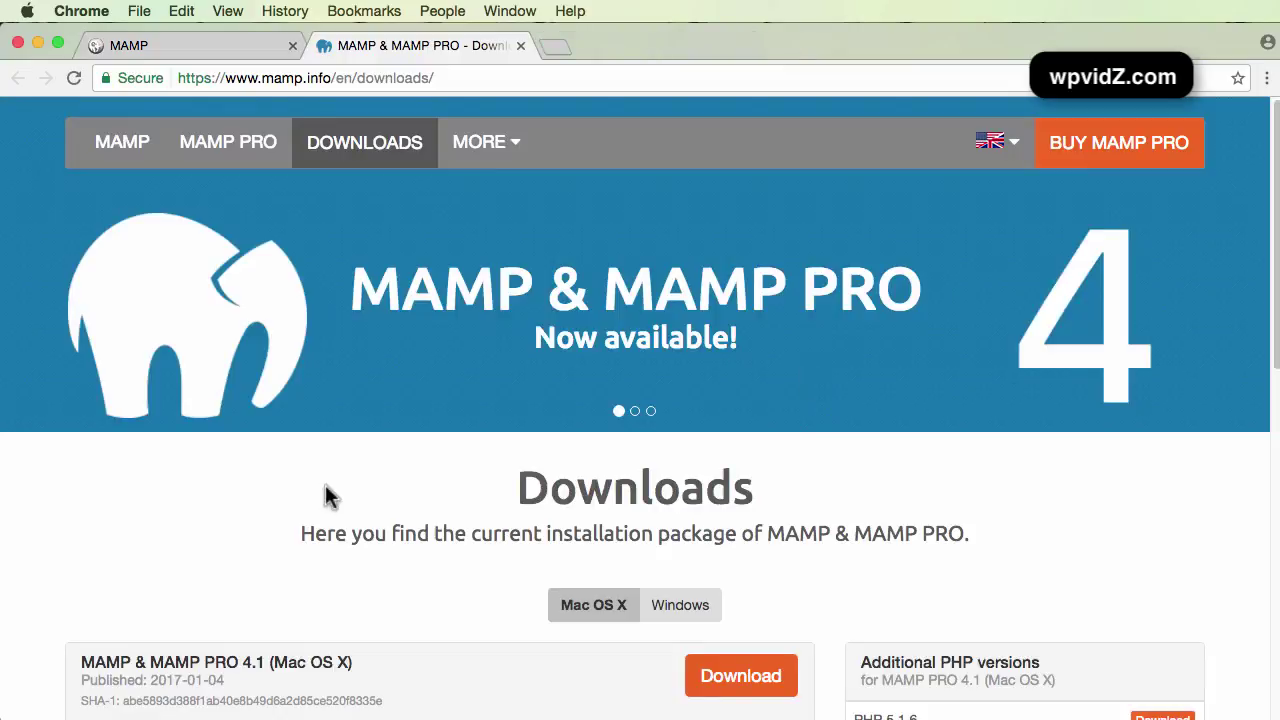
scroll(260, 504, "down", 3)
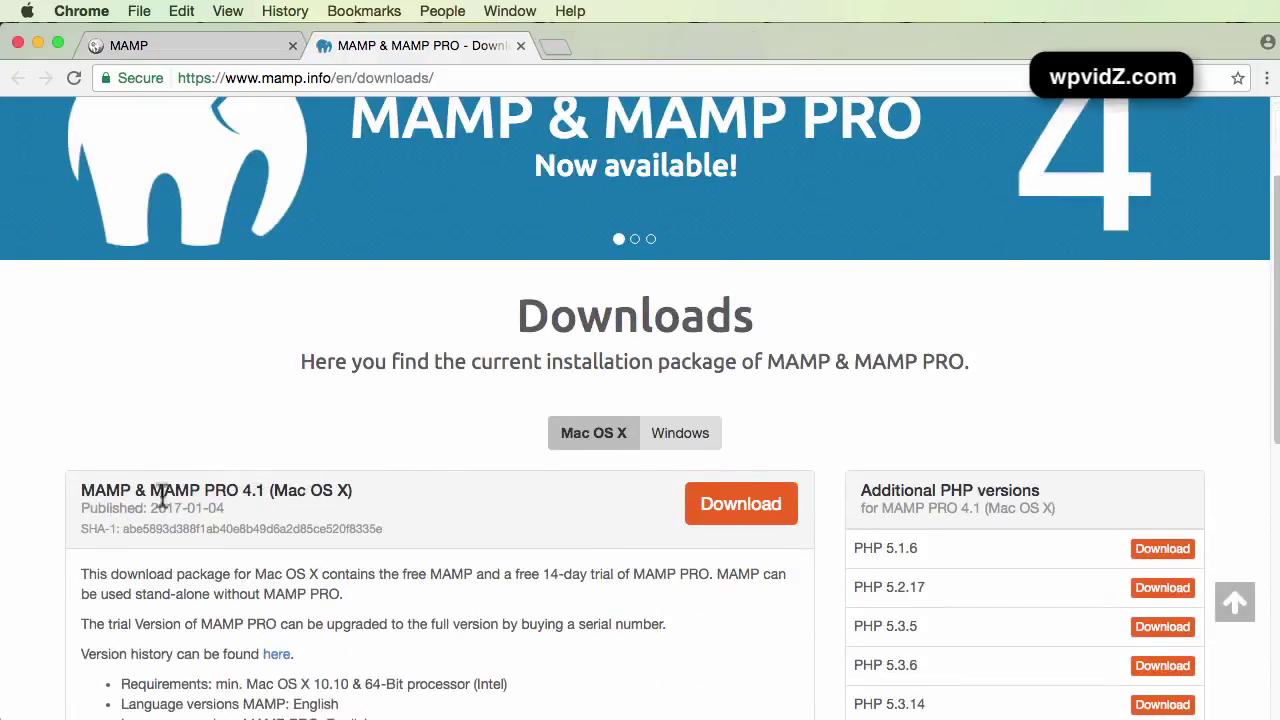
left_click_drag(83, 491, 405, 487)
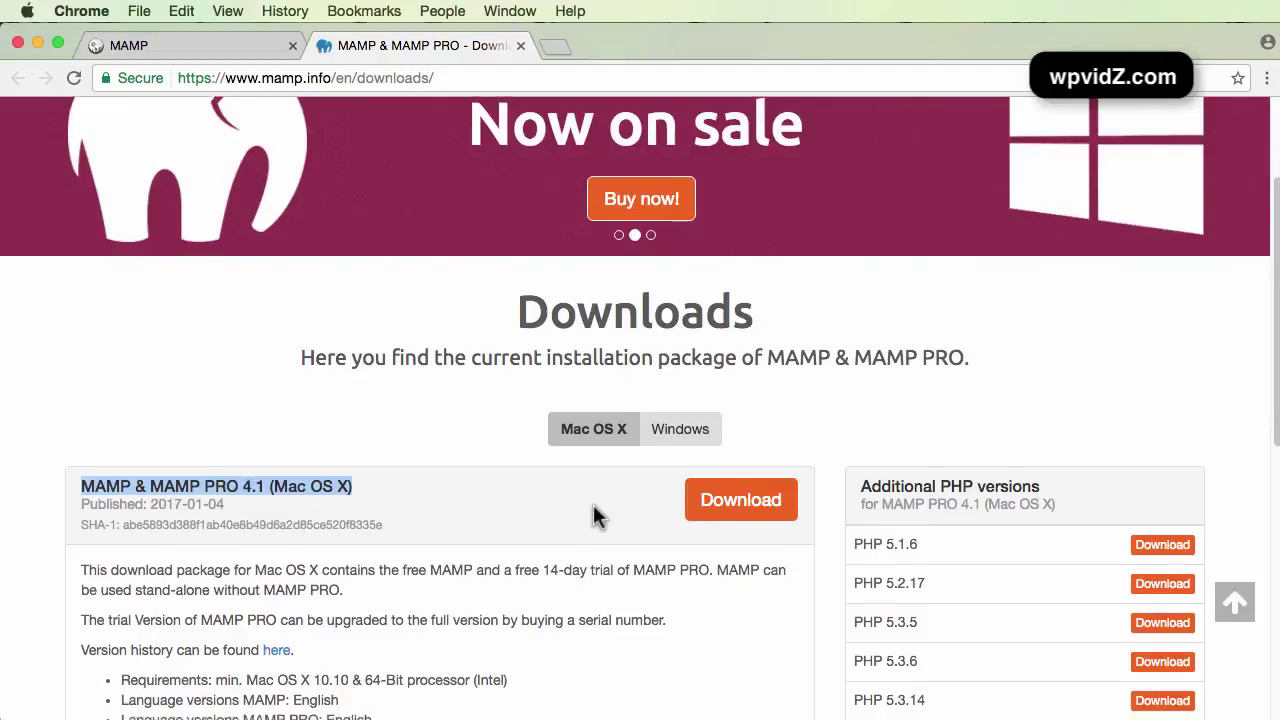
scroll(593, 504, "down", 3)
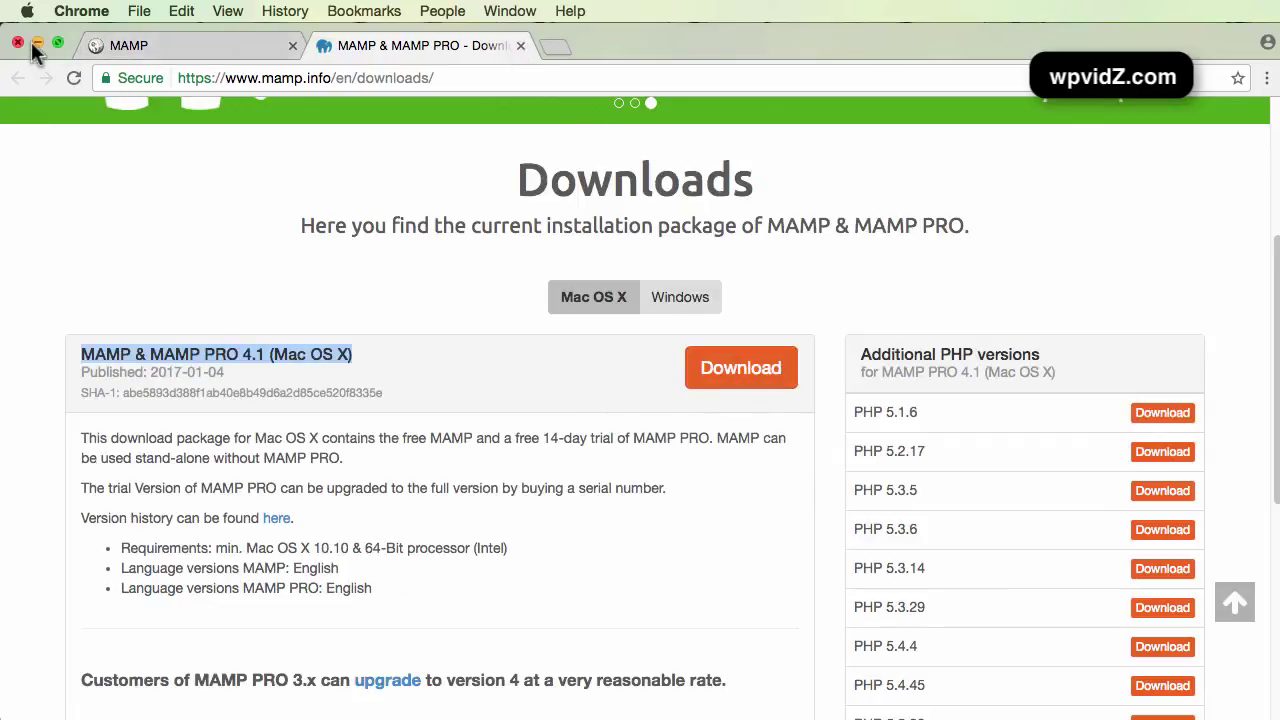
left_click(294, 712)
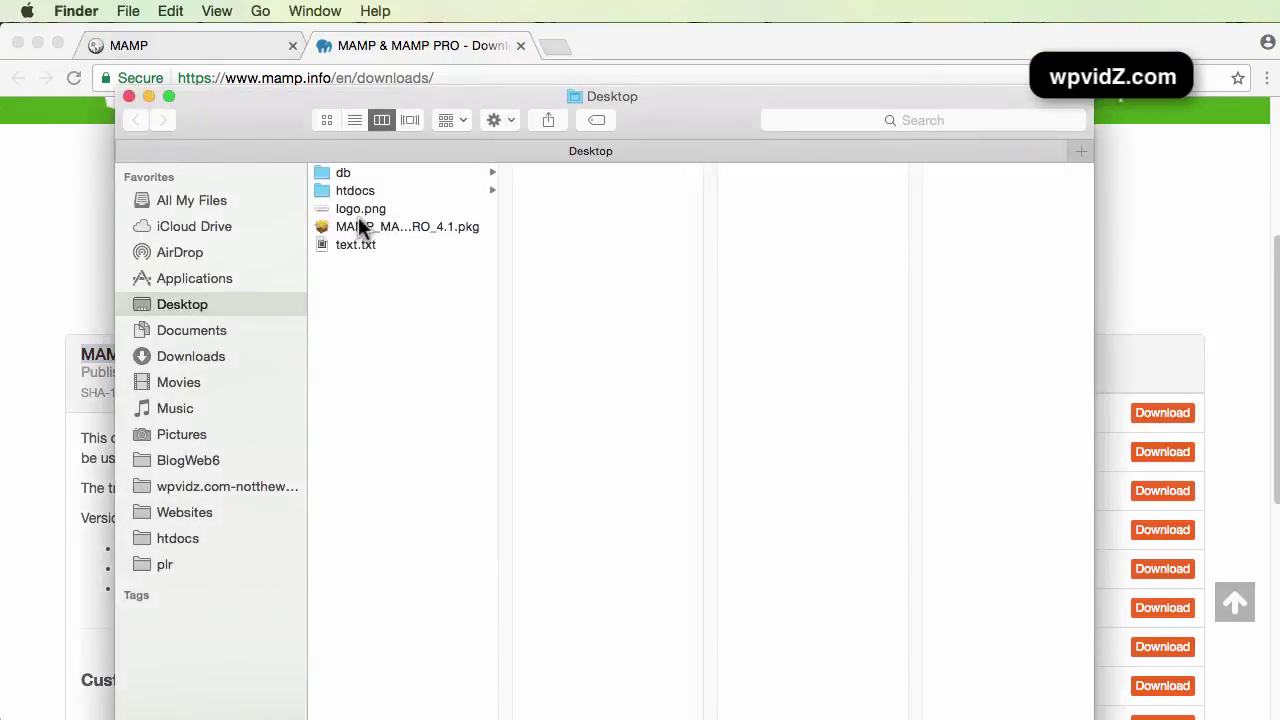
left_click(368, 228)
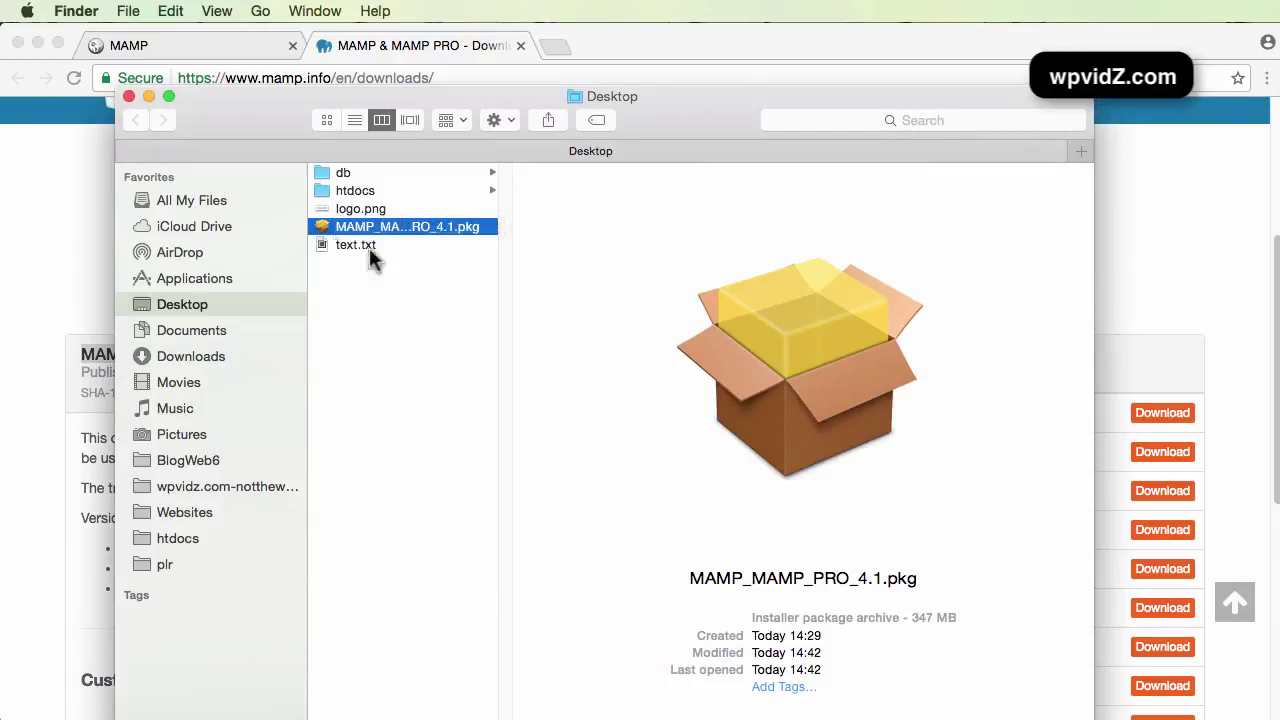
- Inspect the contents of the htdocs and db folders inside the MAMP folder in Applications
left_click(240, 280)
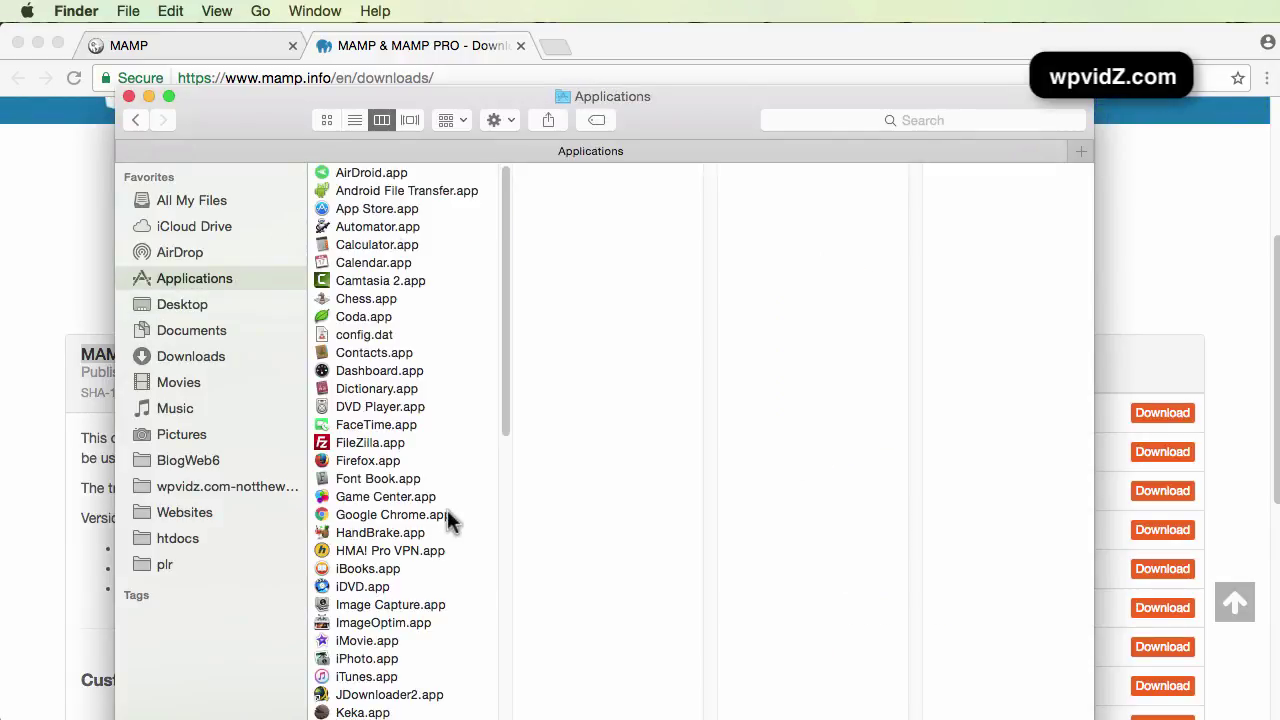
scroll(448, 520, "down", 5)
scroll(442, 514, "down", 3)
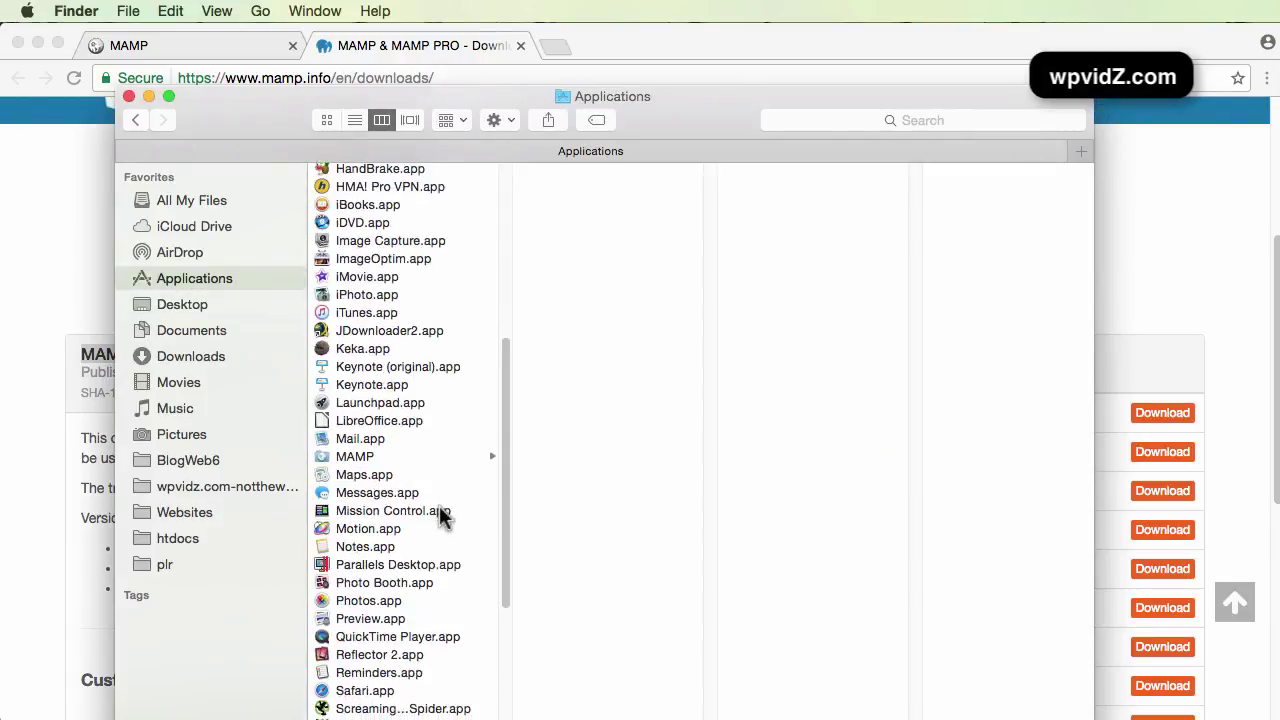
left_click(366, 456)
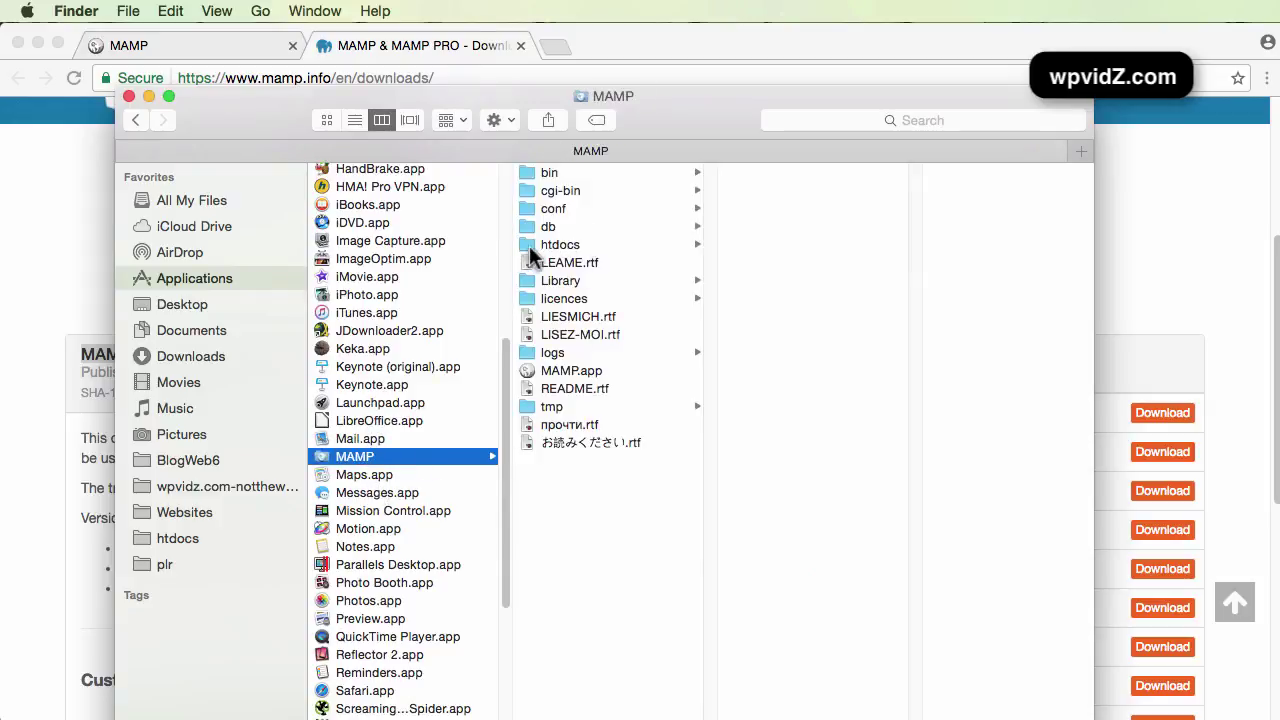
left_click(588, 244)
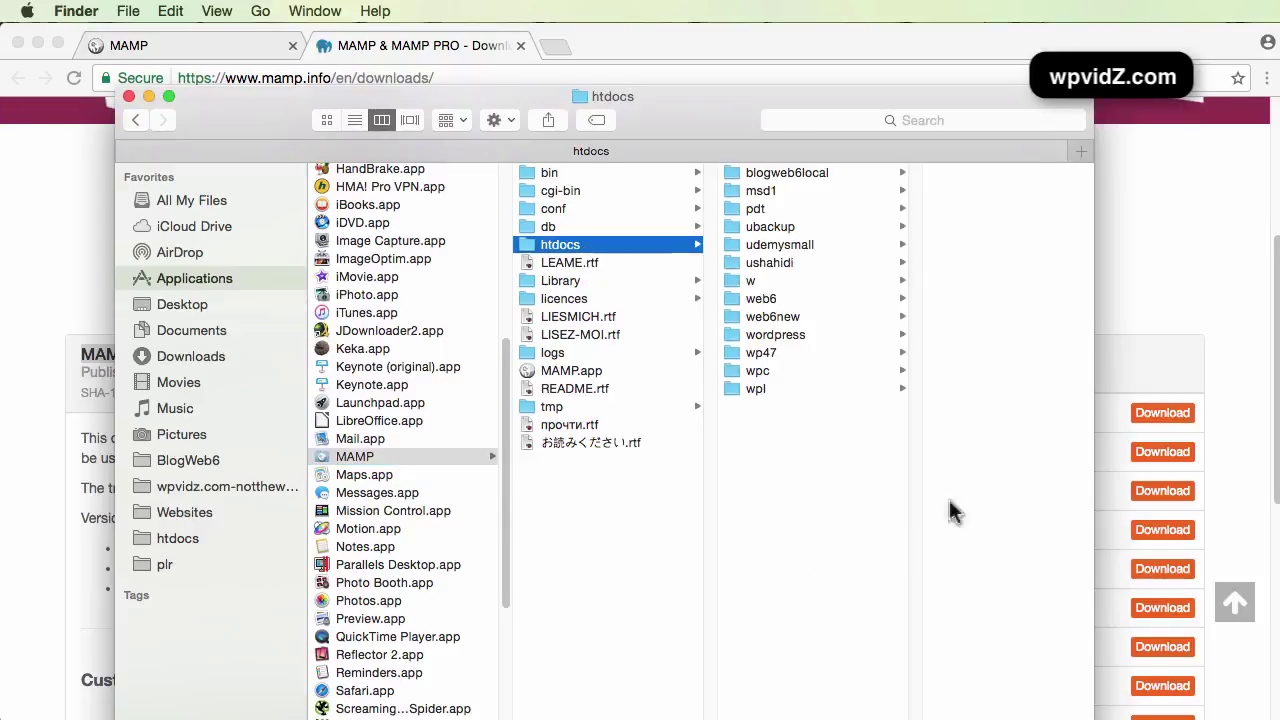
left_click(586, 227)
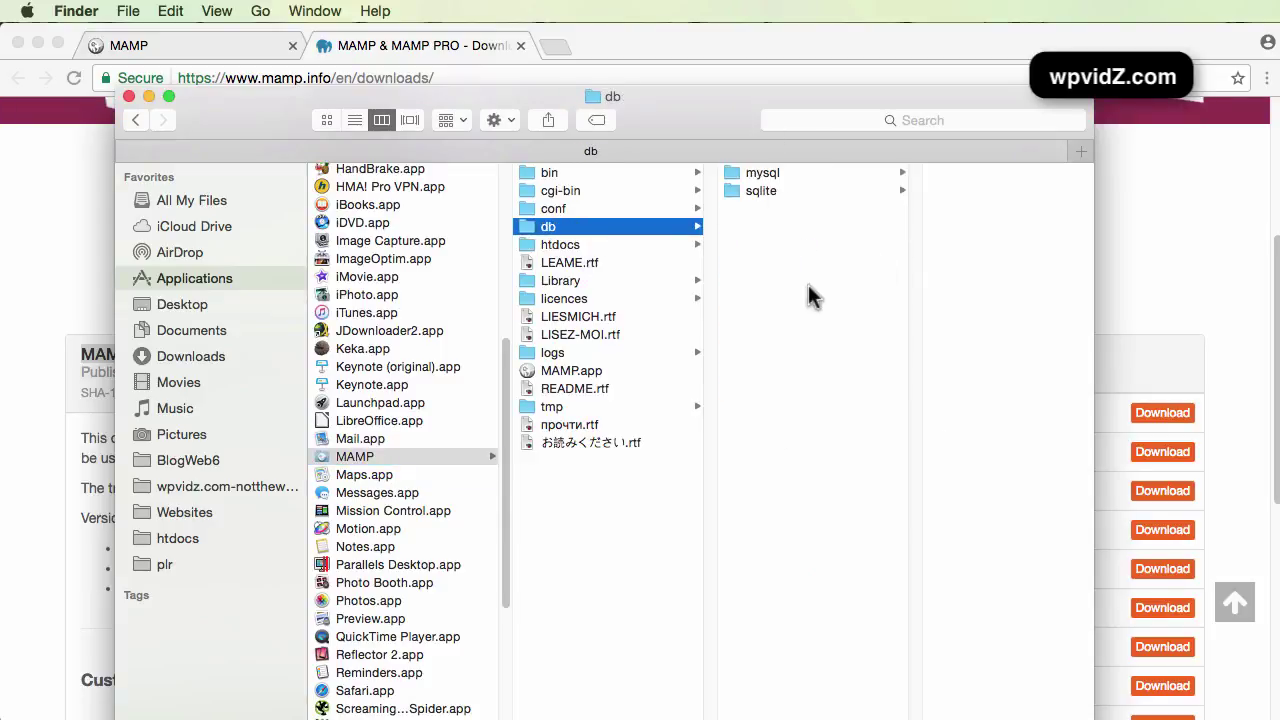
- Copy the MAMP folder's htdocs and db folders together and go to the Desktop folder
left_click(562, 245)
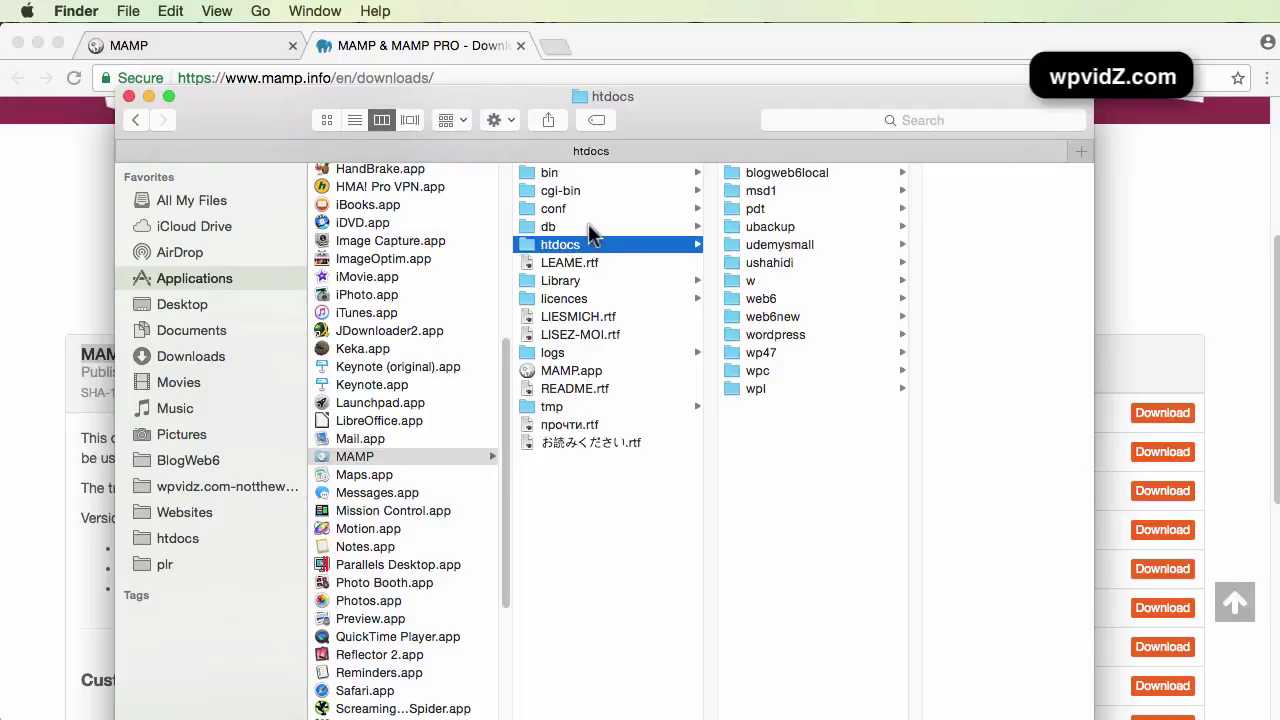
left_click(570, 228, "super")
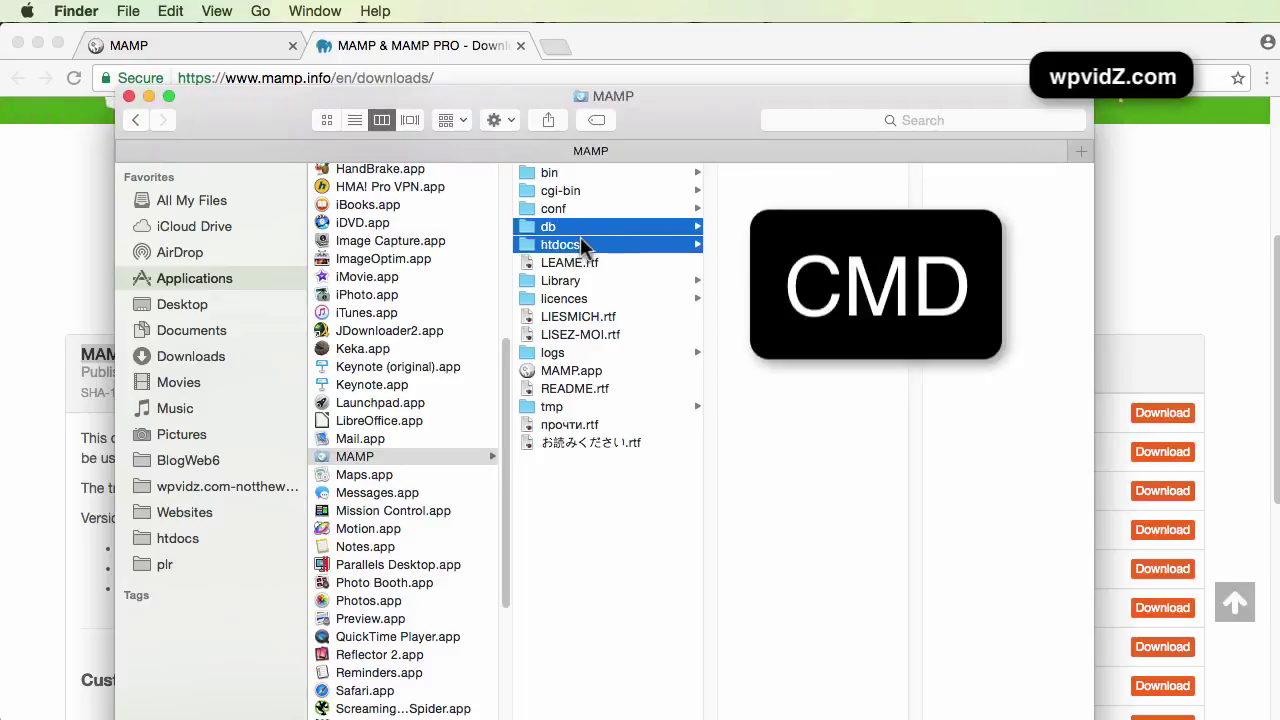
right_click(581, 240)
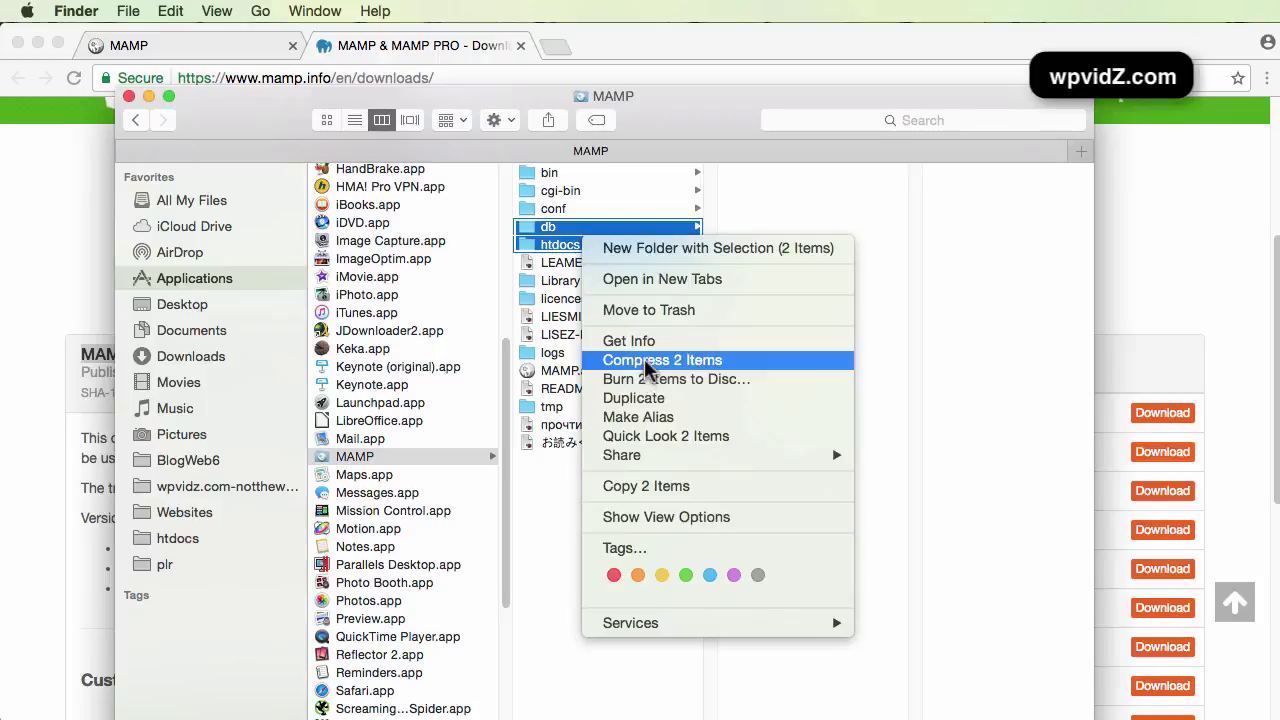
left_click(660, 484)
left_click(209, 306)
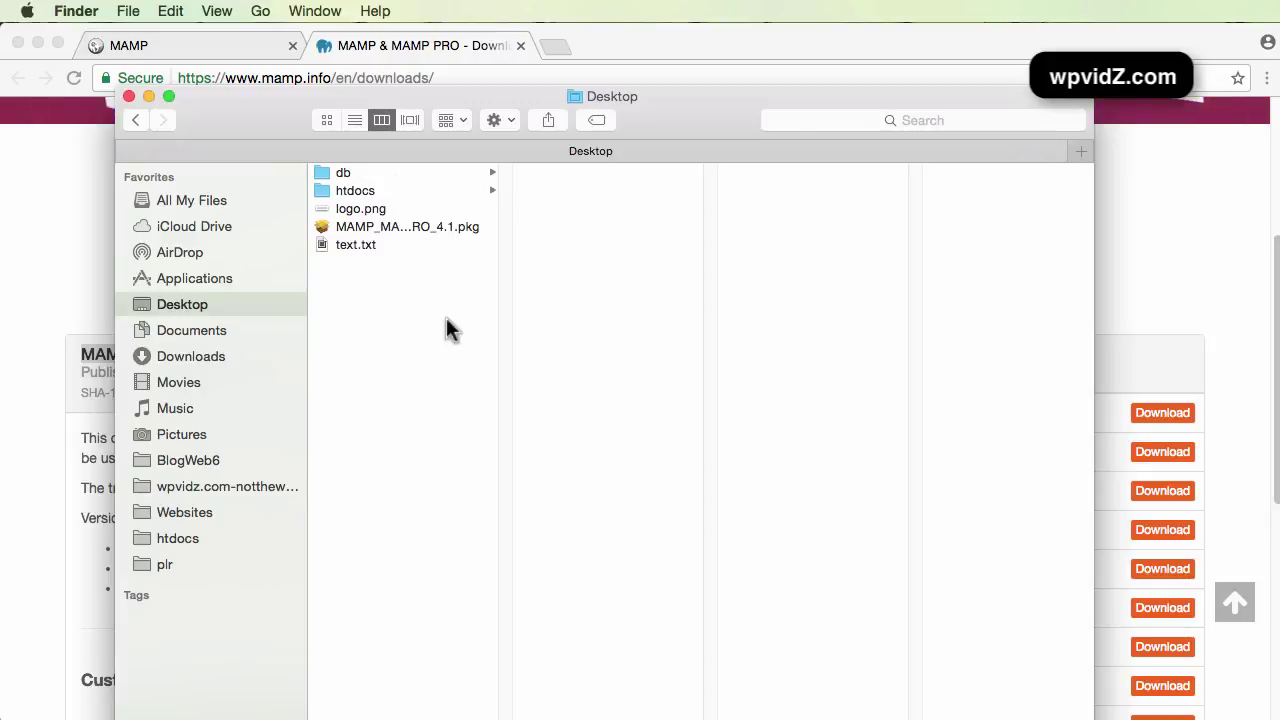
- Launch the MAMP_MAMP_PRO_4.1.pkg installer from the Desktop and reposition its window
left_click(390, 234)
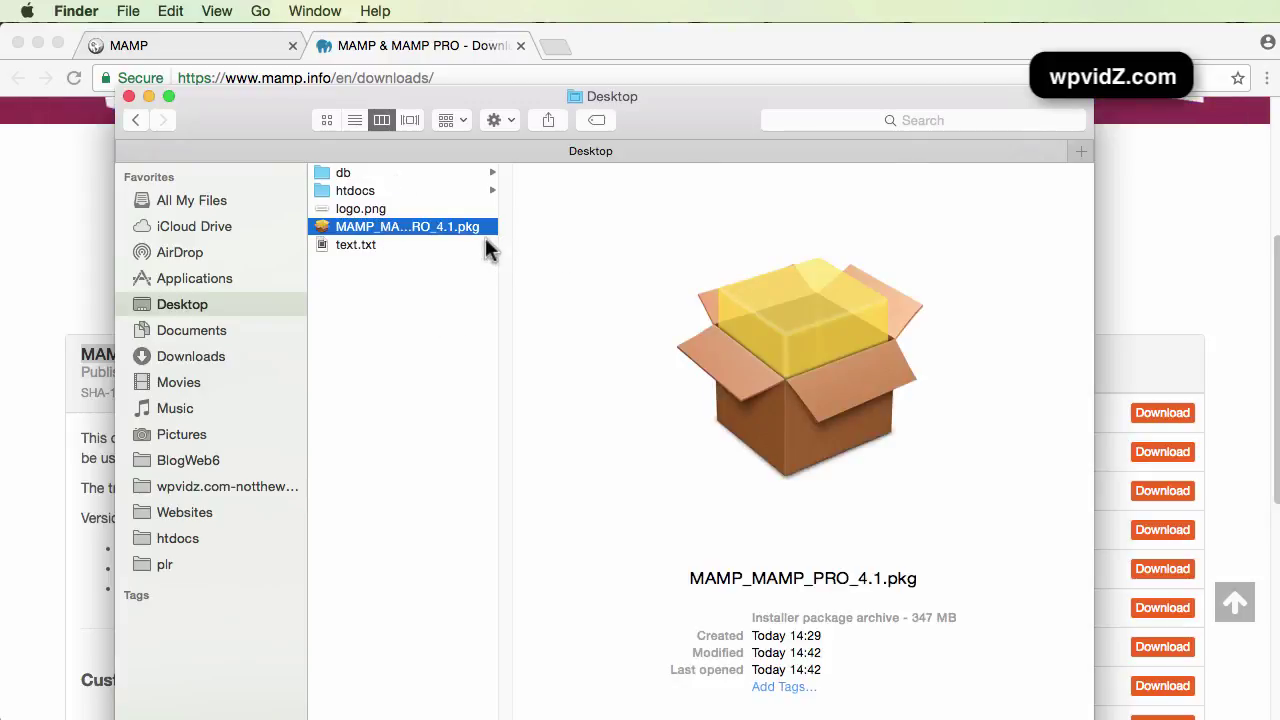
left_click(418, 226)
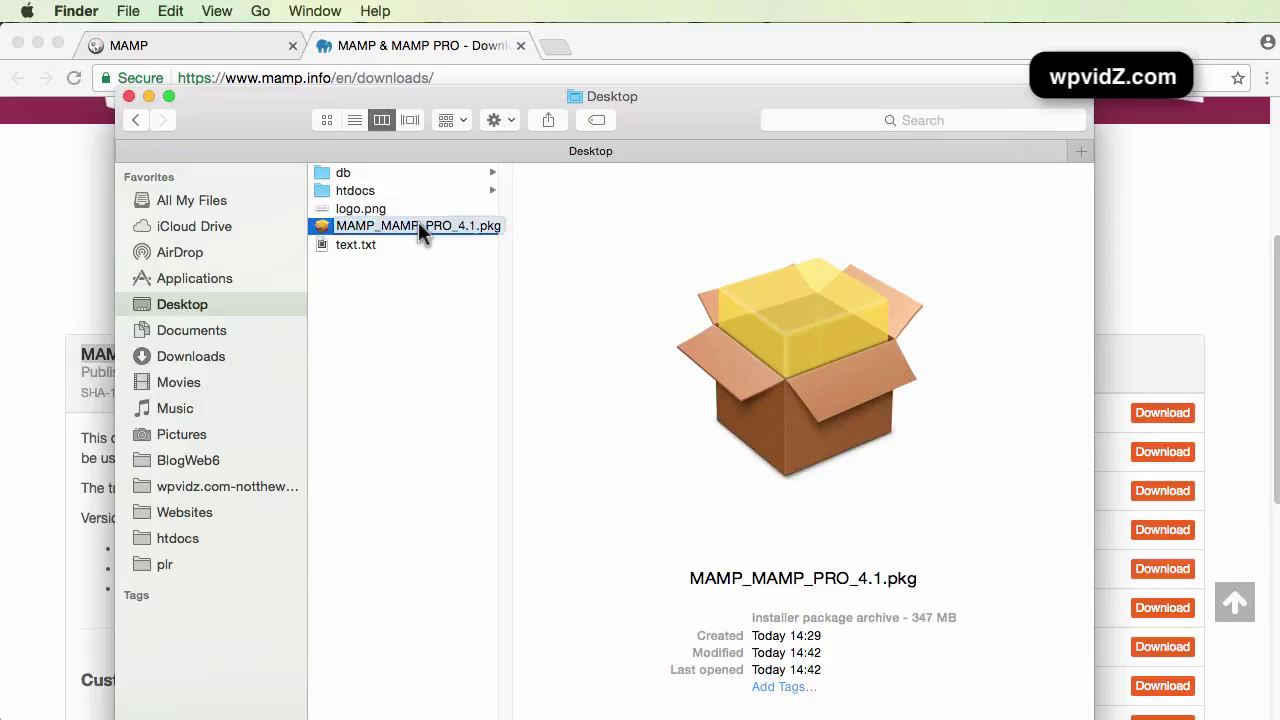
key("Return")
key("super+o")
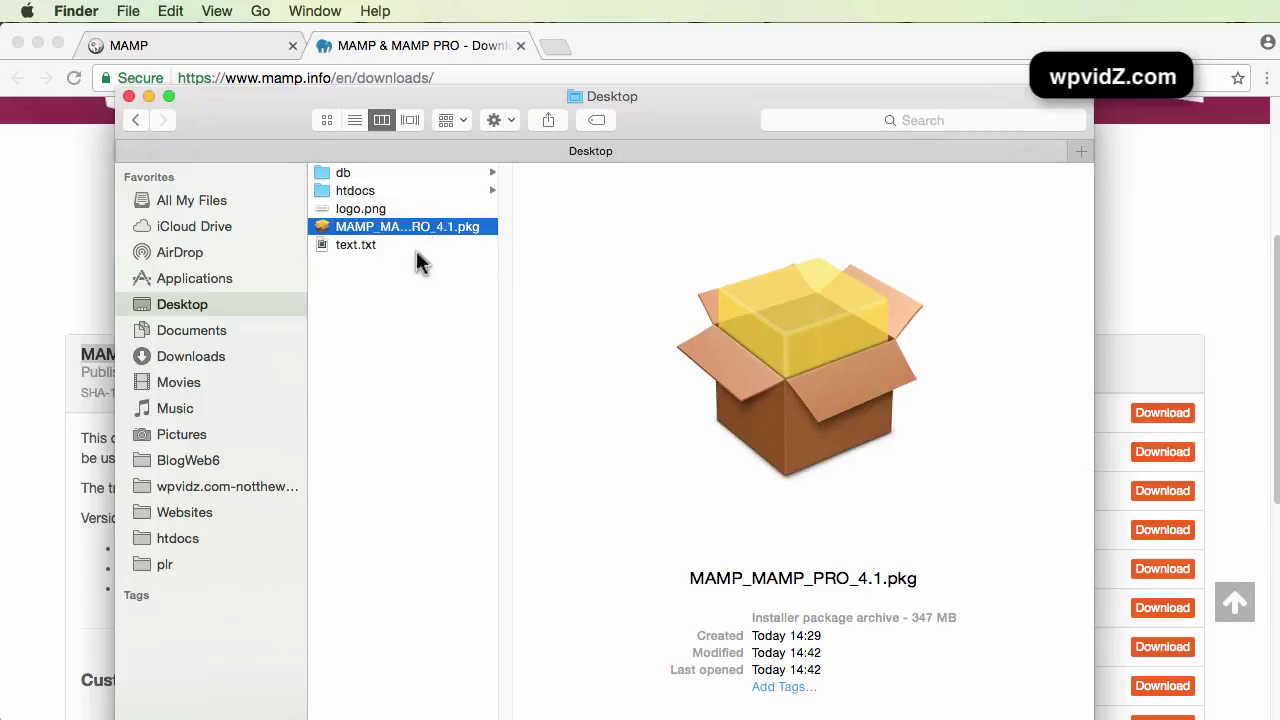
left_click_drag(760, 257, 398, 191)
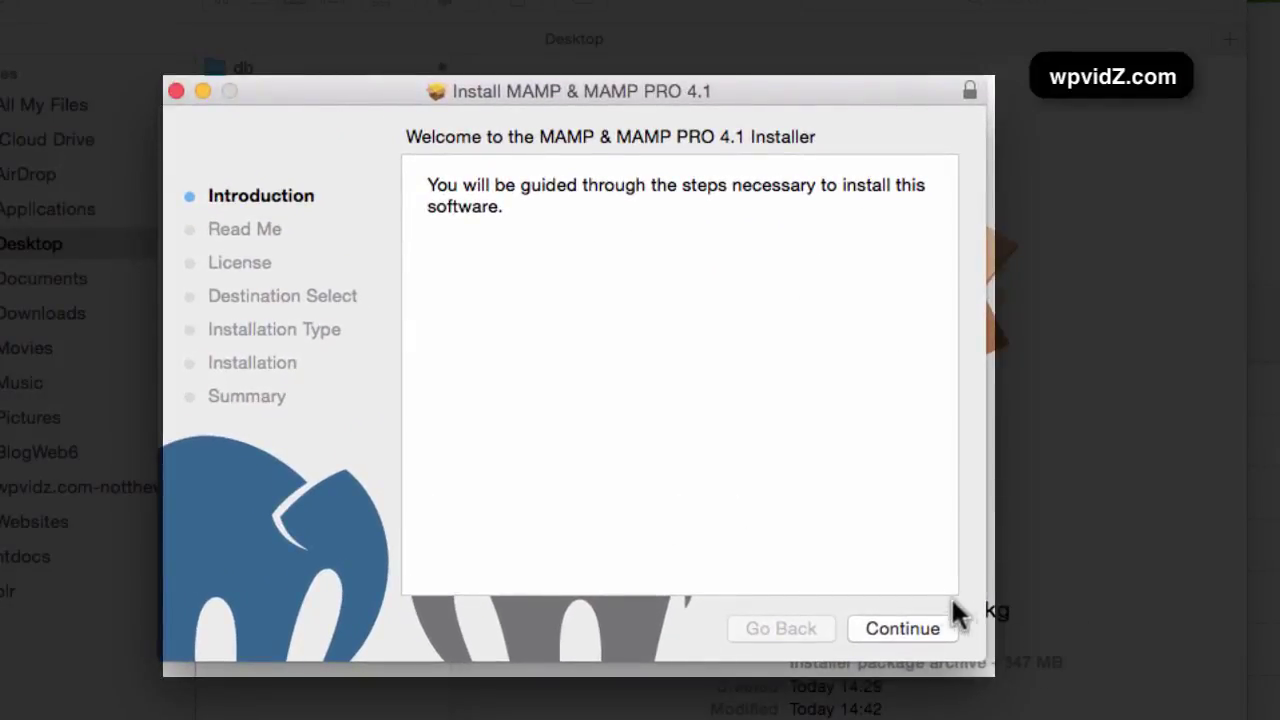
- Proceed through the installer's Introduction and Read Me pages, highlighting the important information about existing installations
left_click(893, 628)
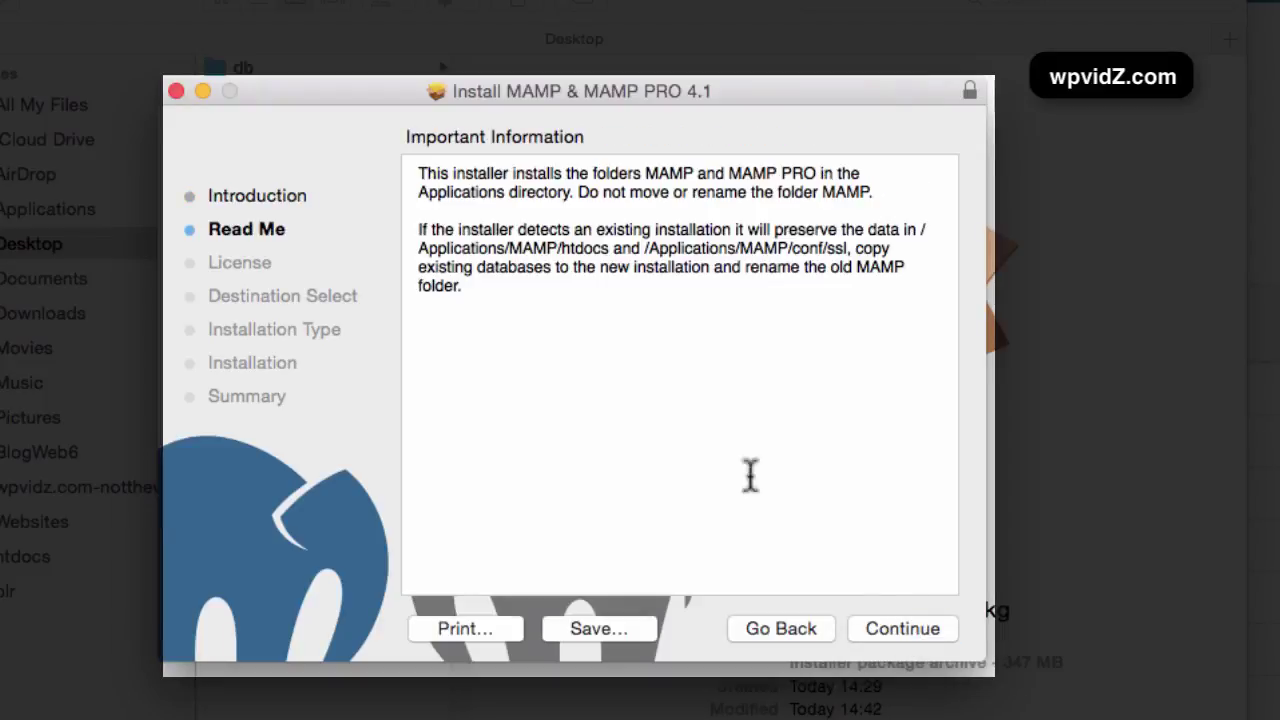
left_click_drag(420, 174, 674, 437)
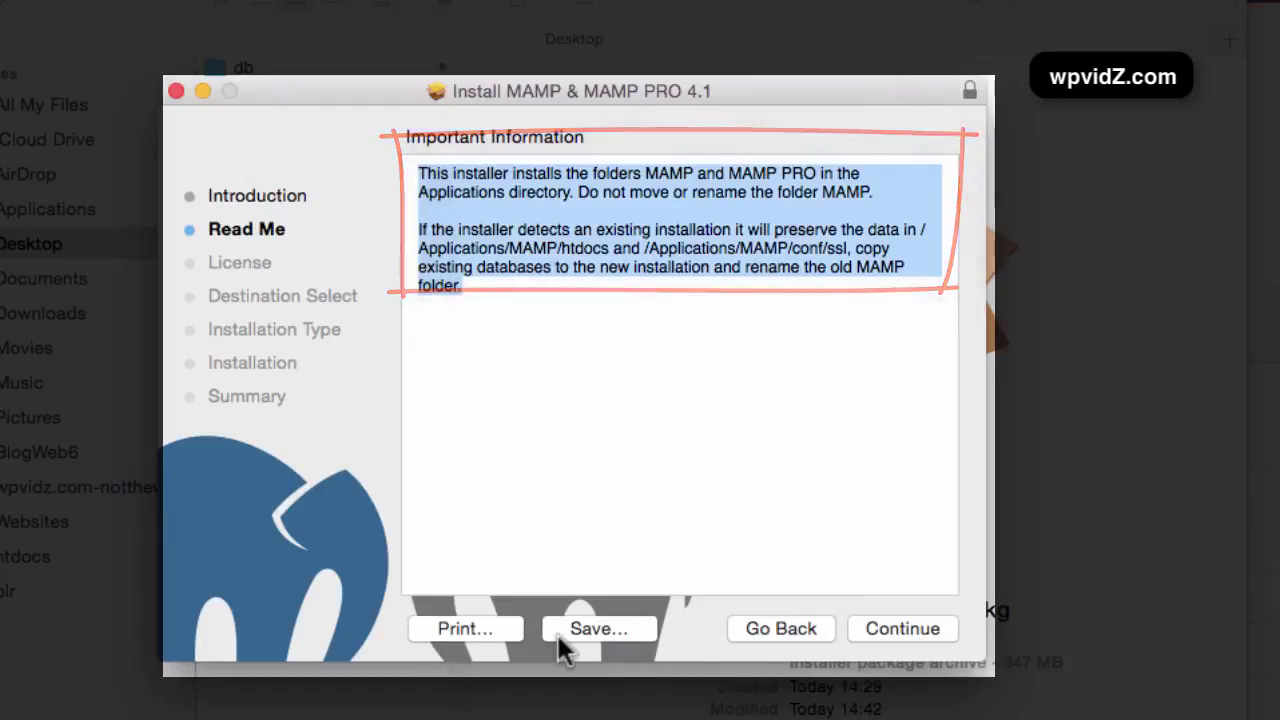
left_click(899, 628)
- Look through the English software license agreement and agree to its terms
scroll(820, 447, "down", 15)
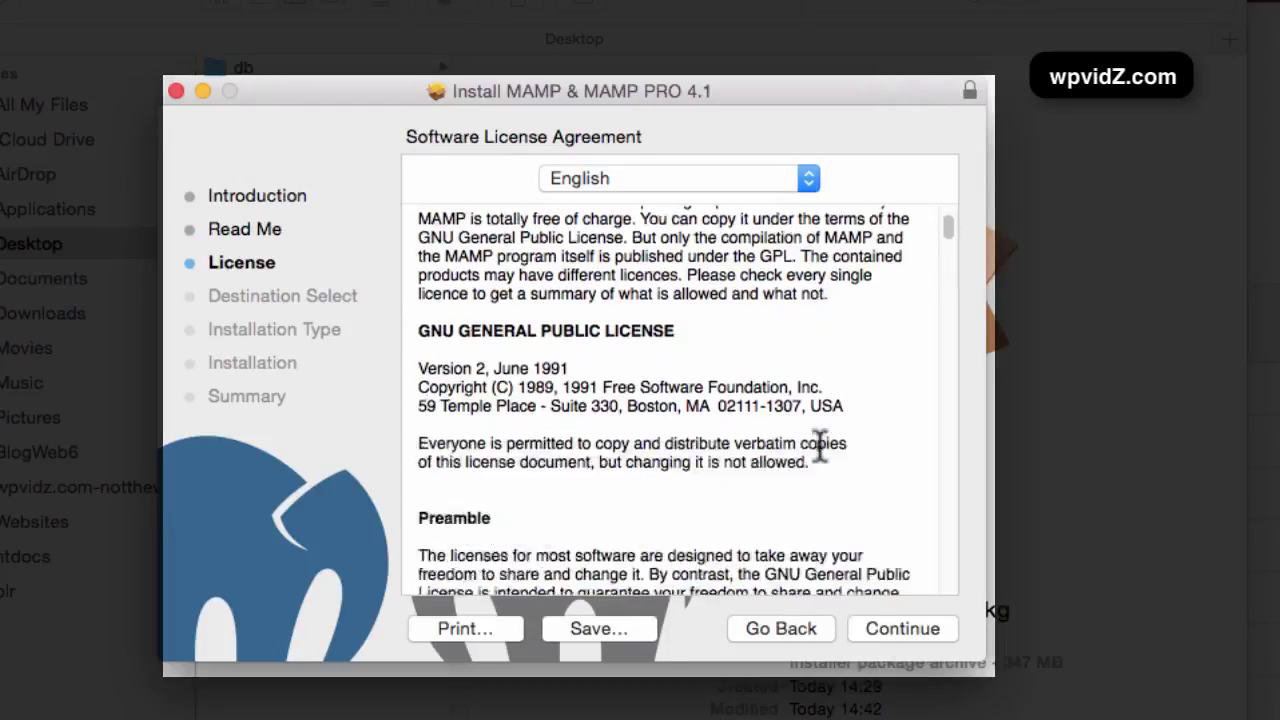
scroll(820, 447, "down", 10)
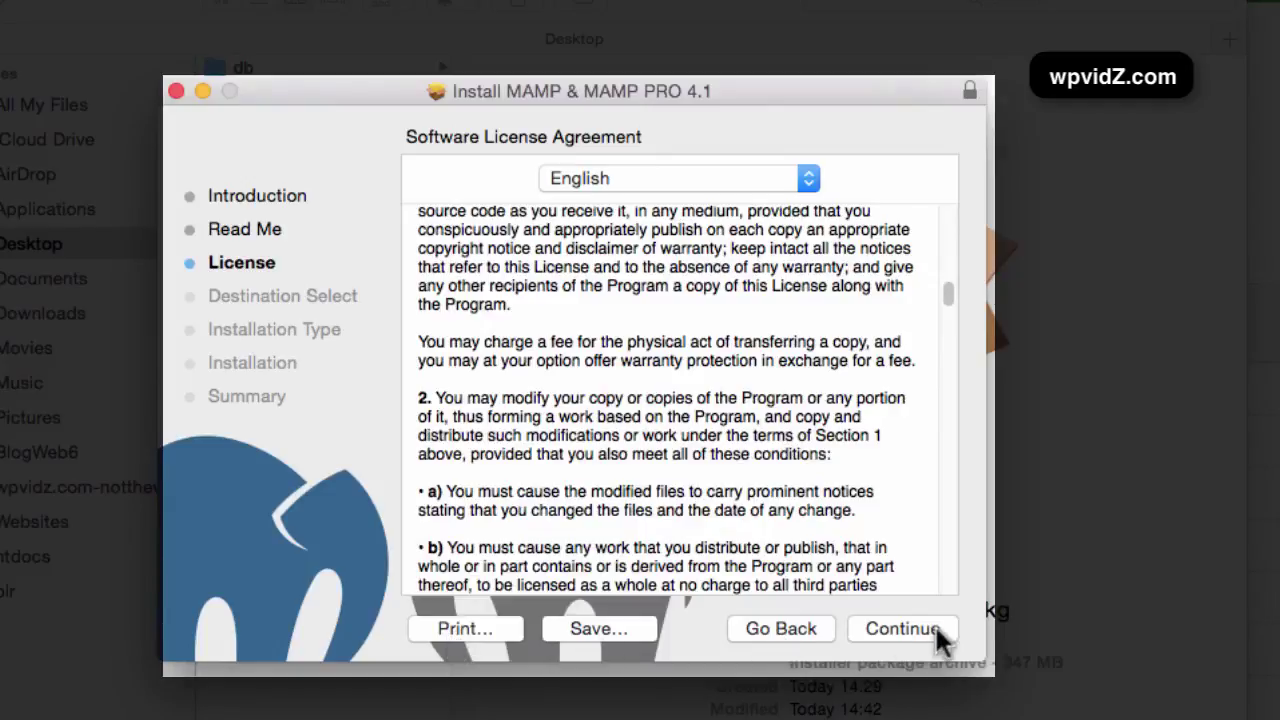
left_click(878, 628)
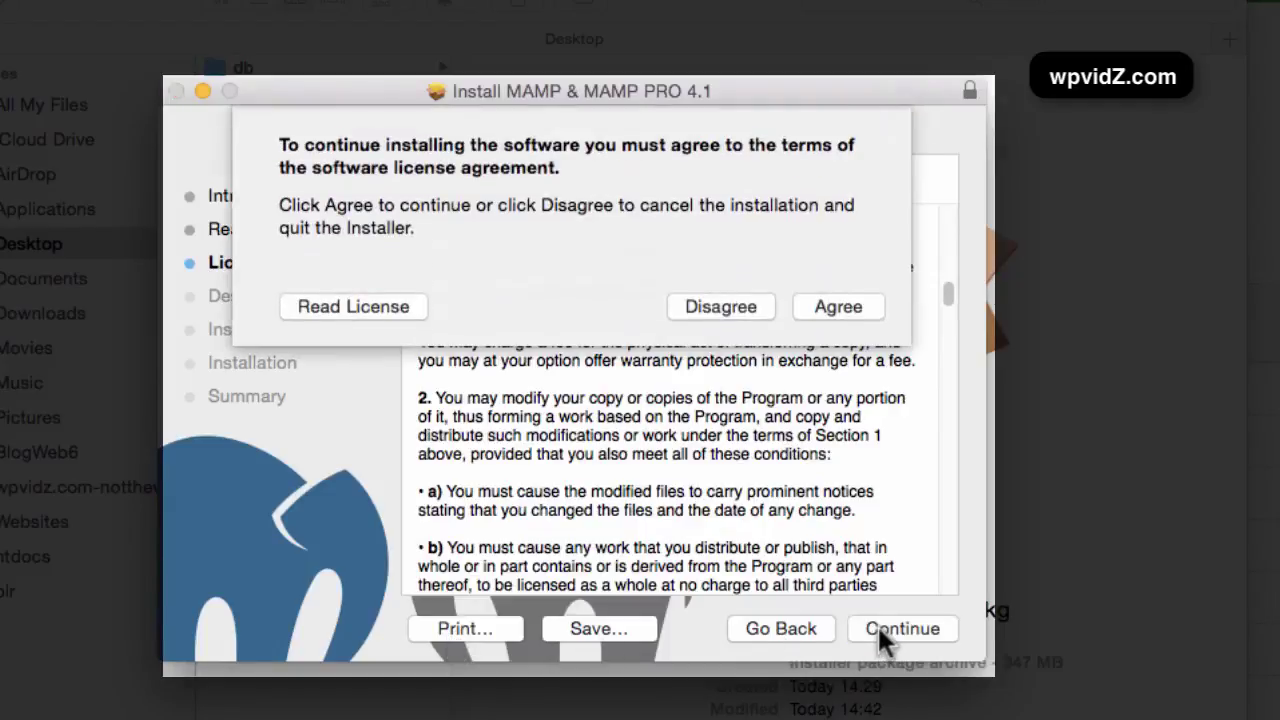
left_click(817, 302)
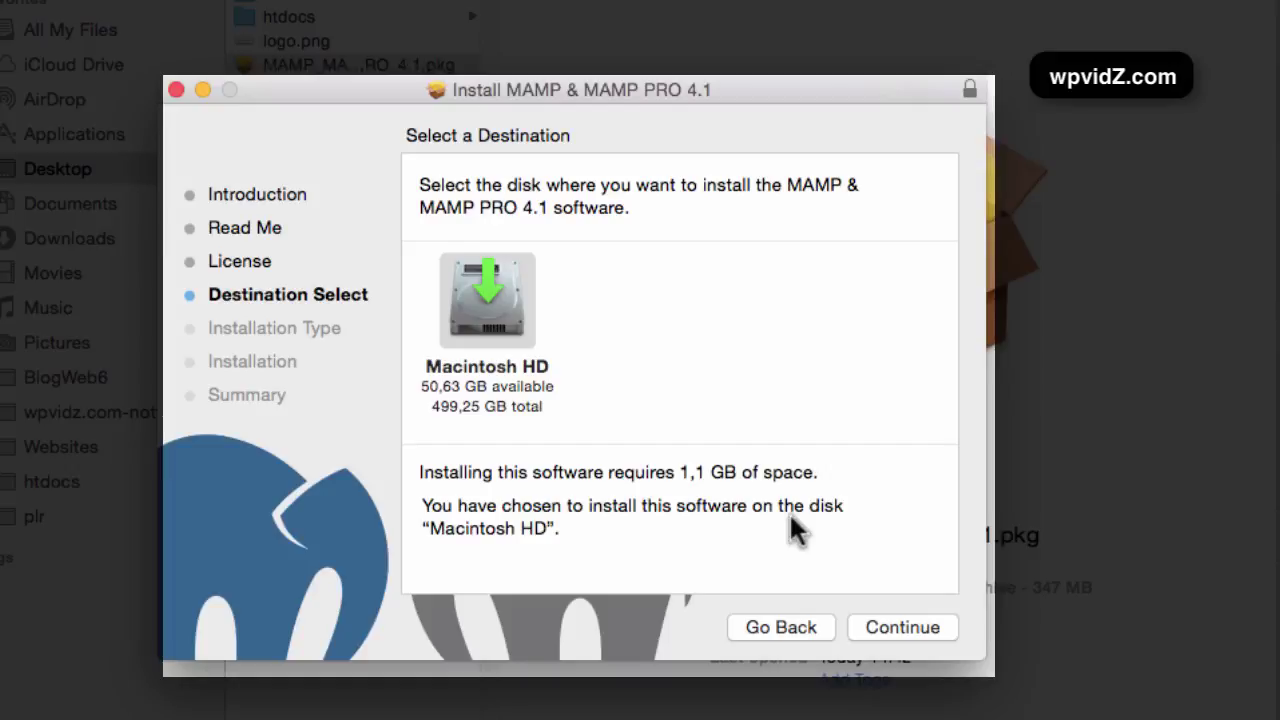
- Accept Macintosh HD as the destination and customize the installation to exclude the MAMP PRO package
left_click(902, 627)
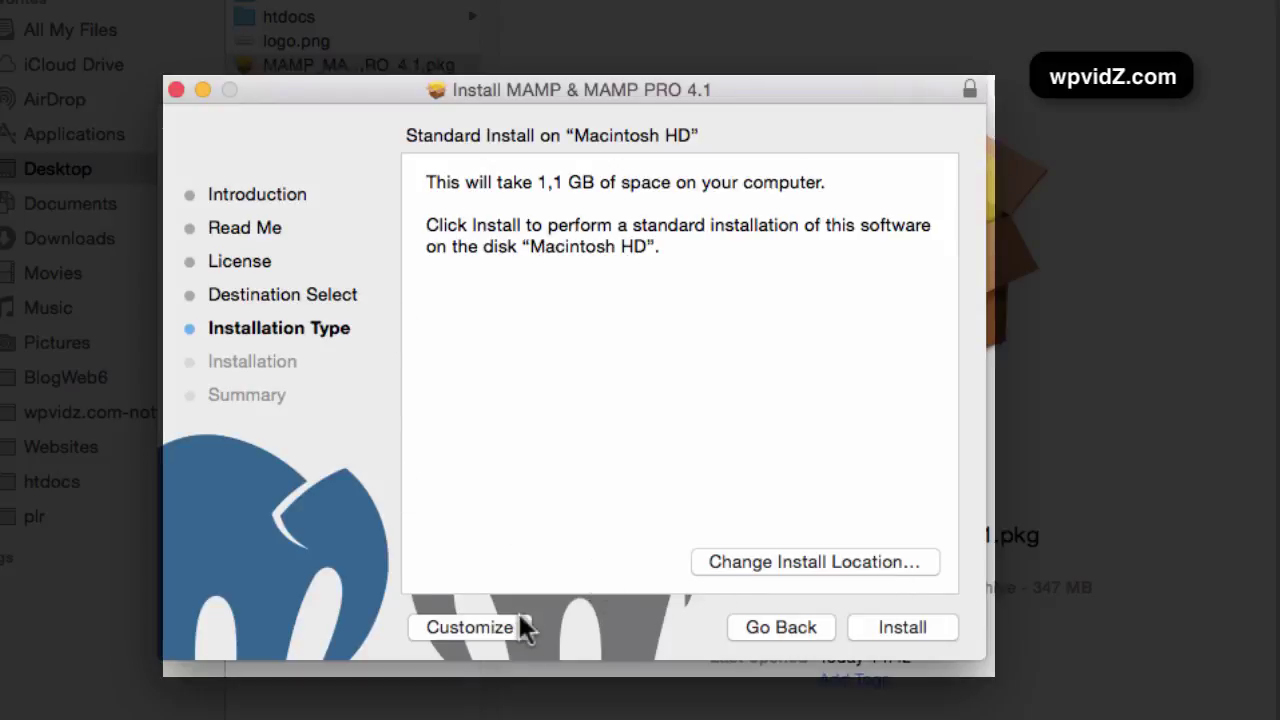
left_click(470, 627)
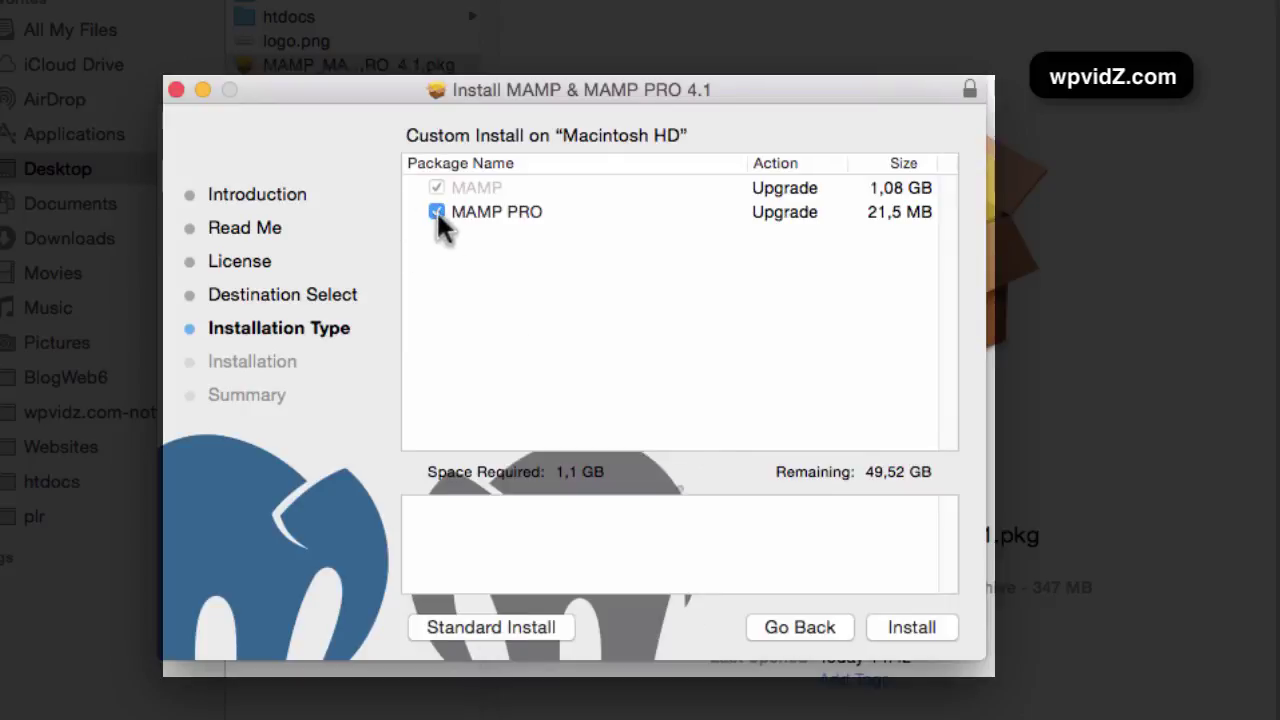
left_click(436, 211)
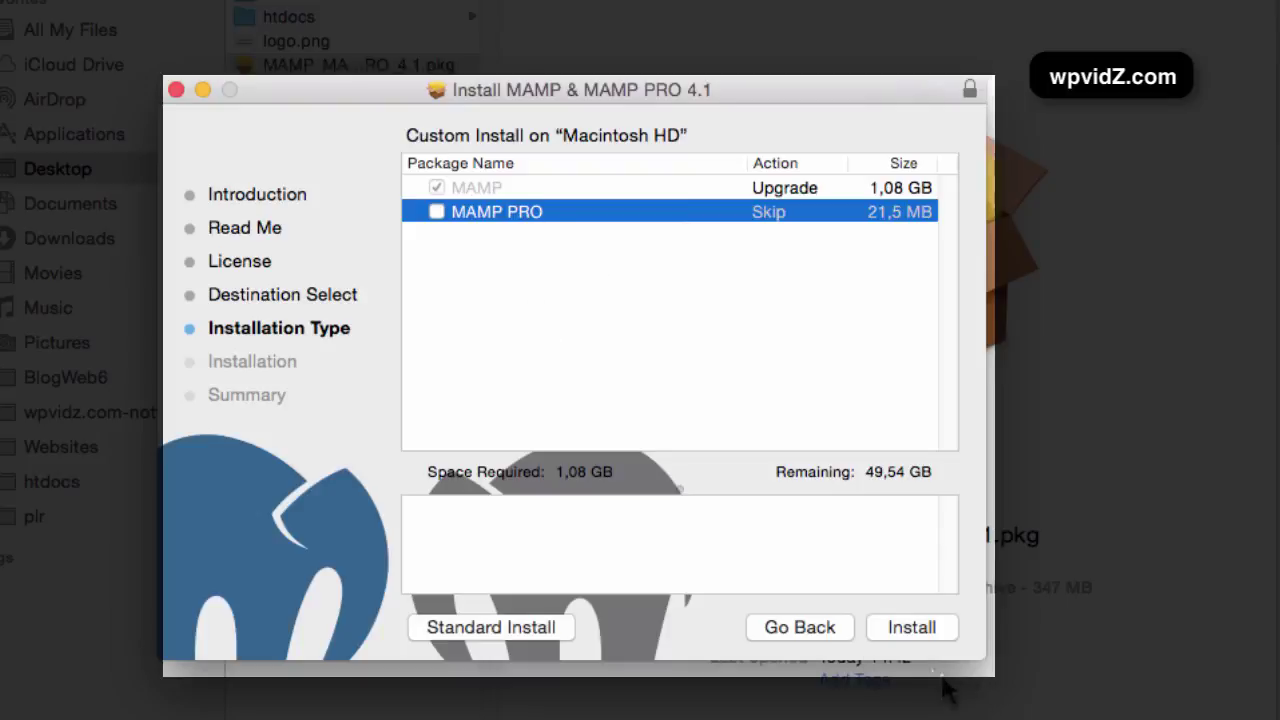
- Start the installation and authorize it by entering the Mac account password
left_click(912, 627)
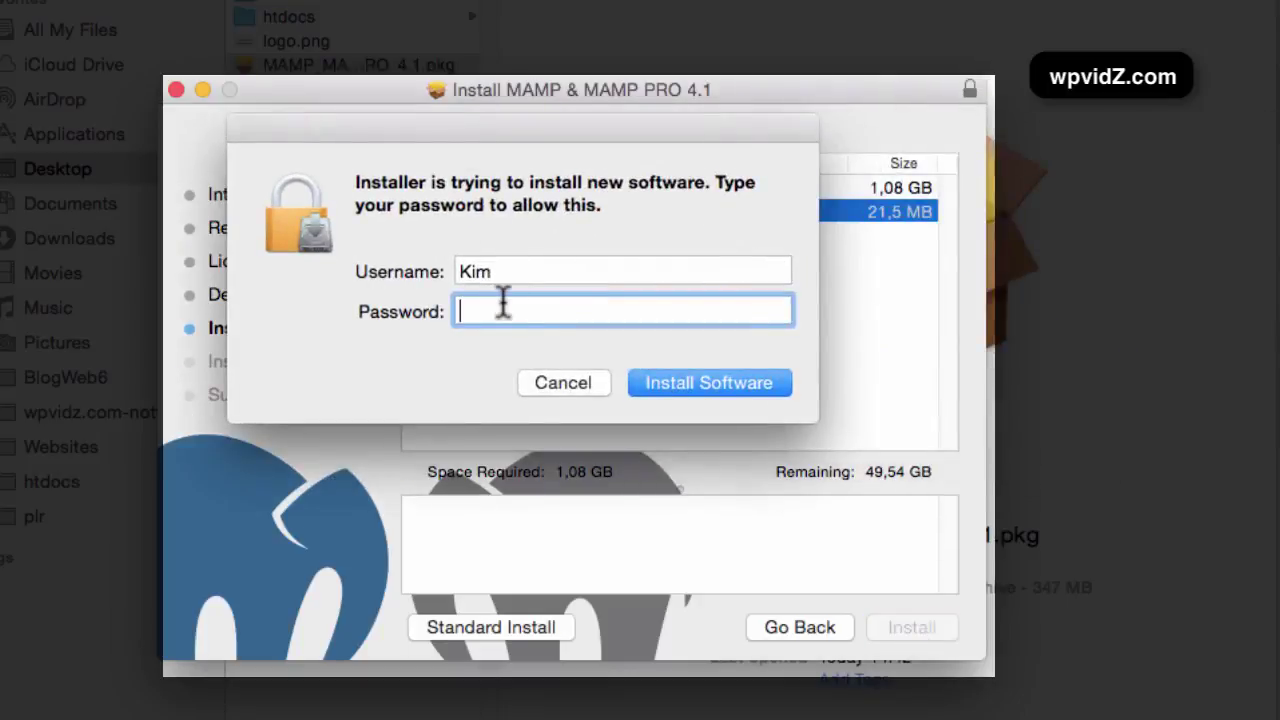
type("••••••••")
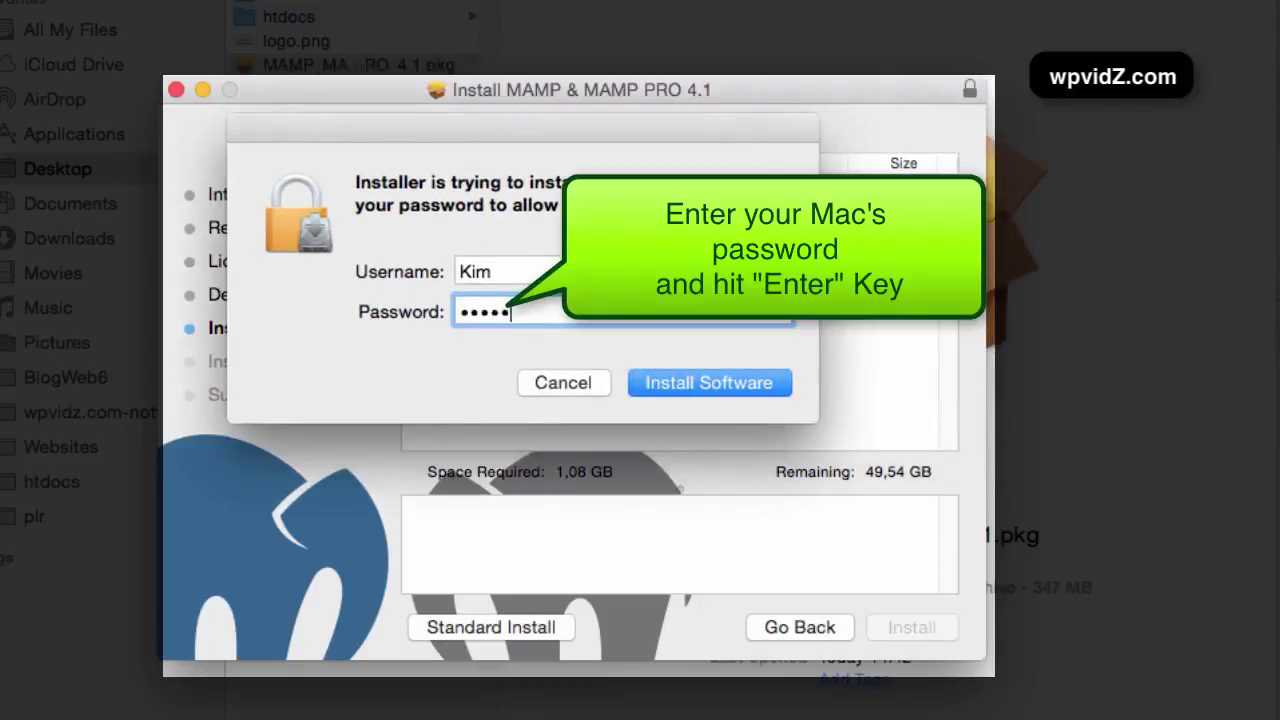
type("•••")
key("Return")
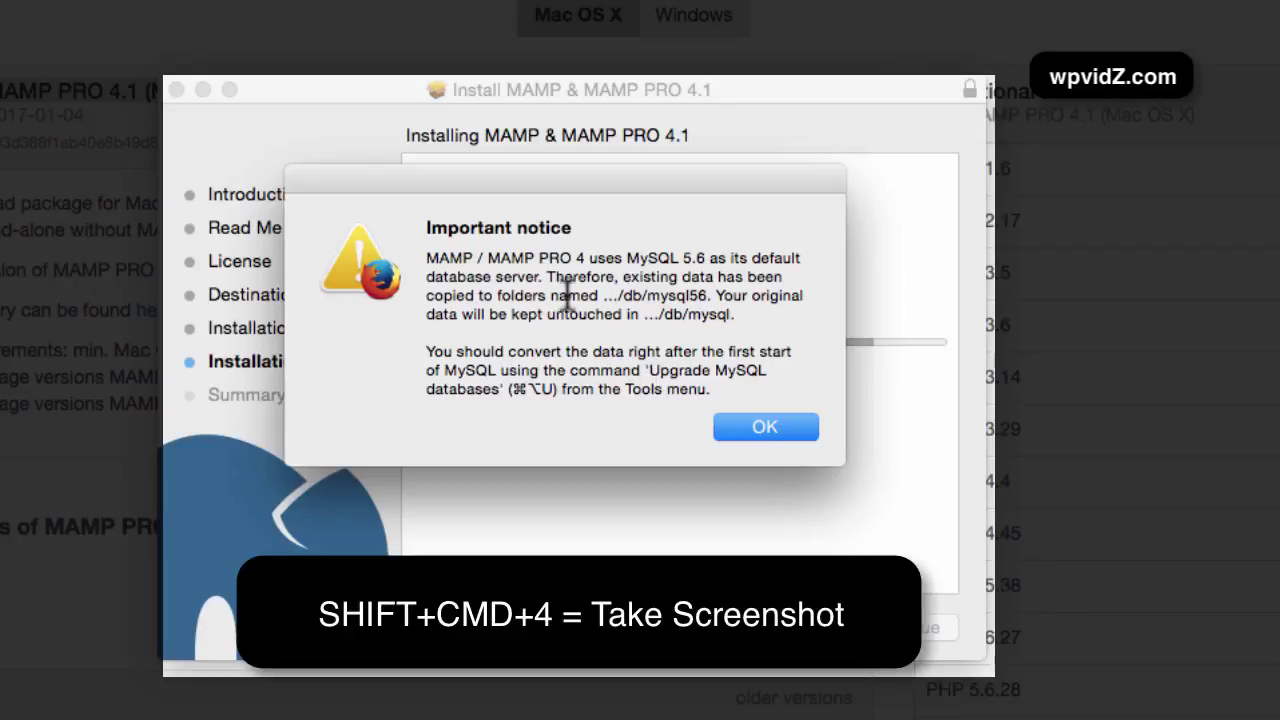
- Take a screenshot of the Important notice dialog about MySQL 5.6, and dismiss the notice and the completed installer
key("shift+super+4")
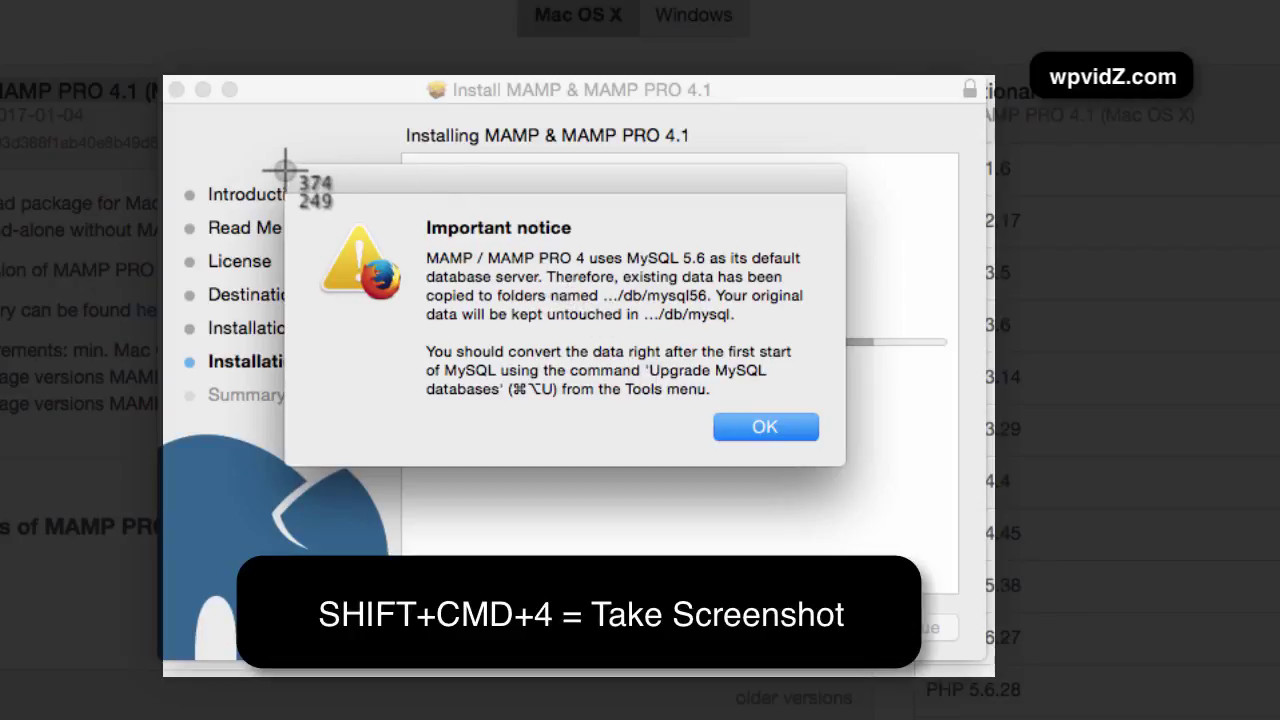
left_click_drag(284, 170, 842, 466)
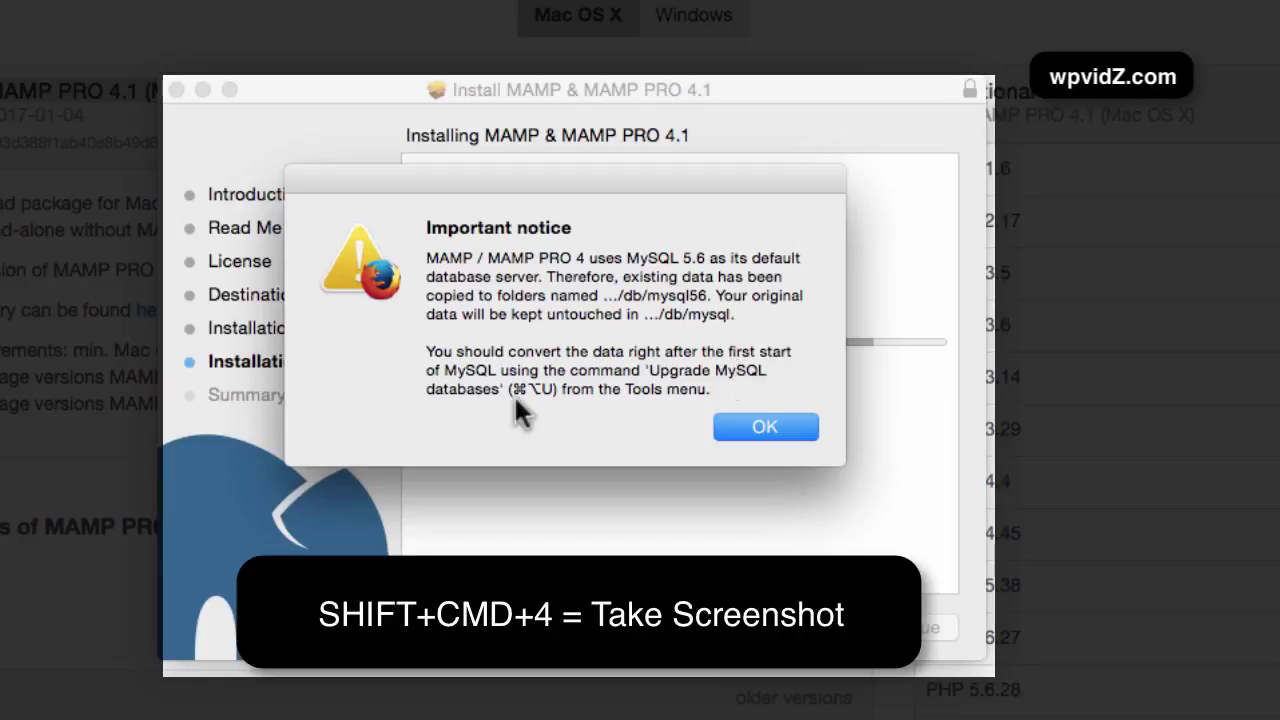
left_click(751, 428)
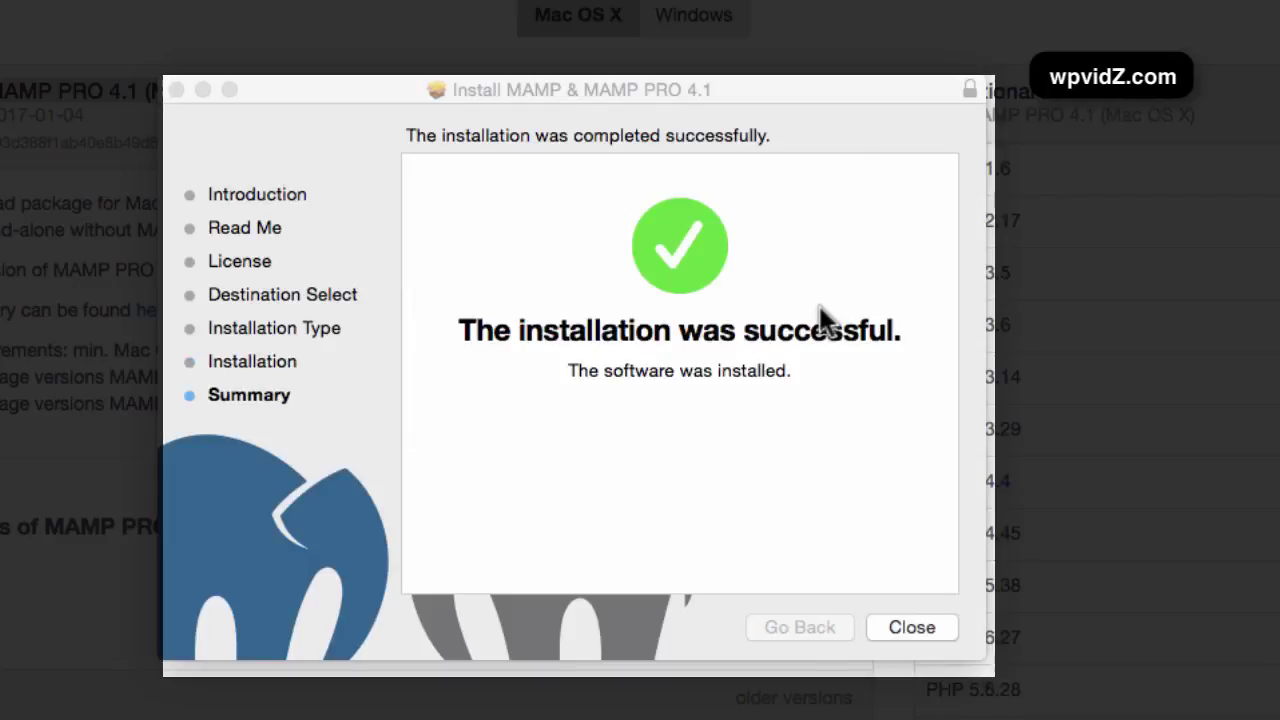
left_click(925, 626)
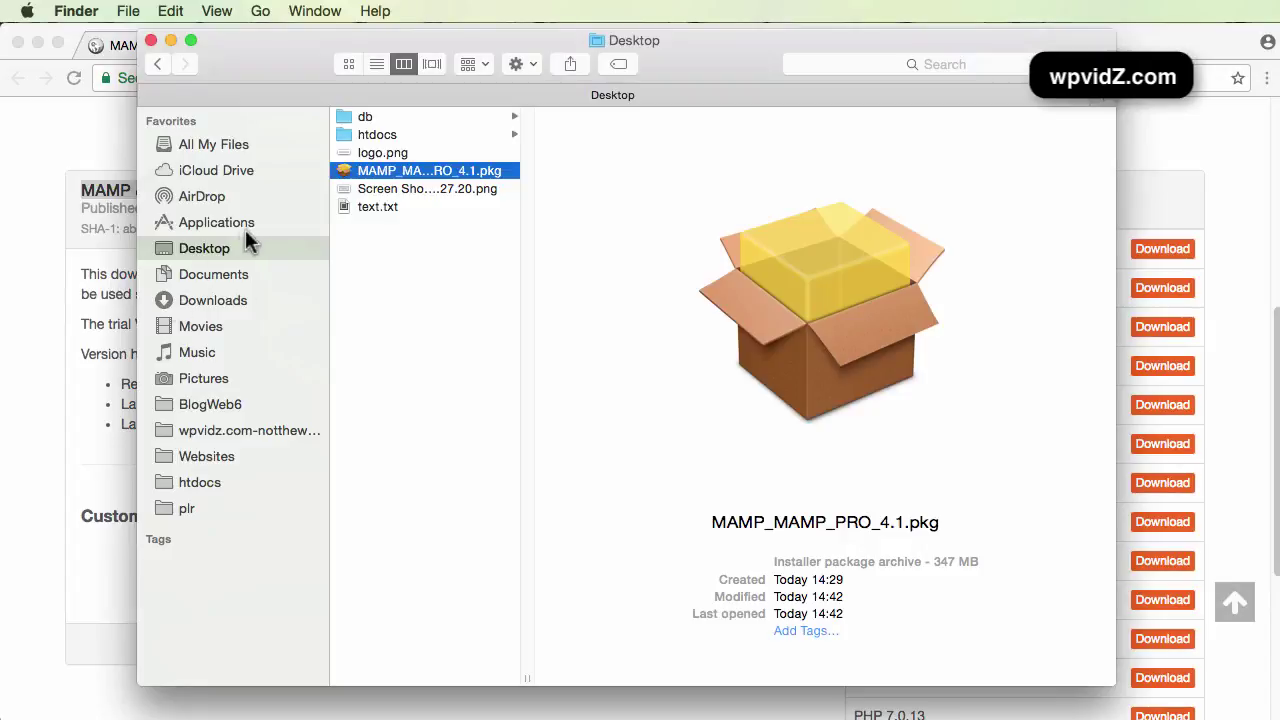
- Inspect the info window of the MAMP folder in Applications, highlighting its modification date, and close it
left_click(225, 222)
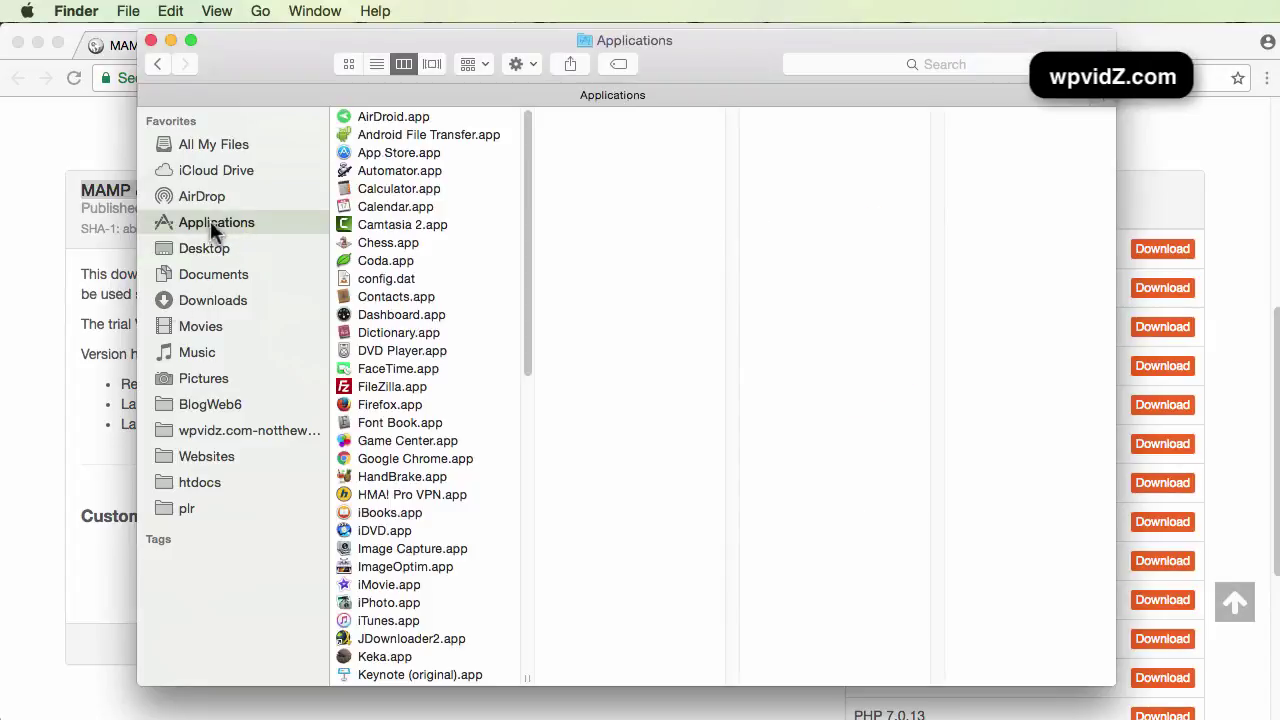
scroll(486, 473, "down", 8)
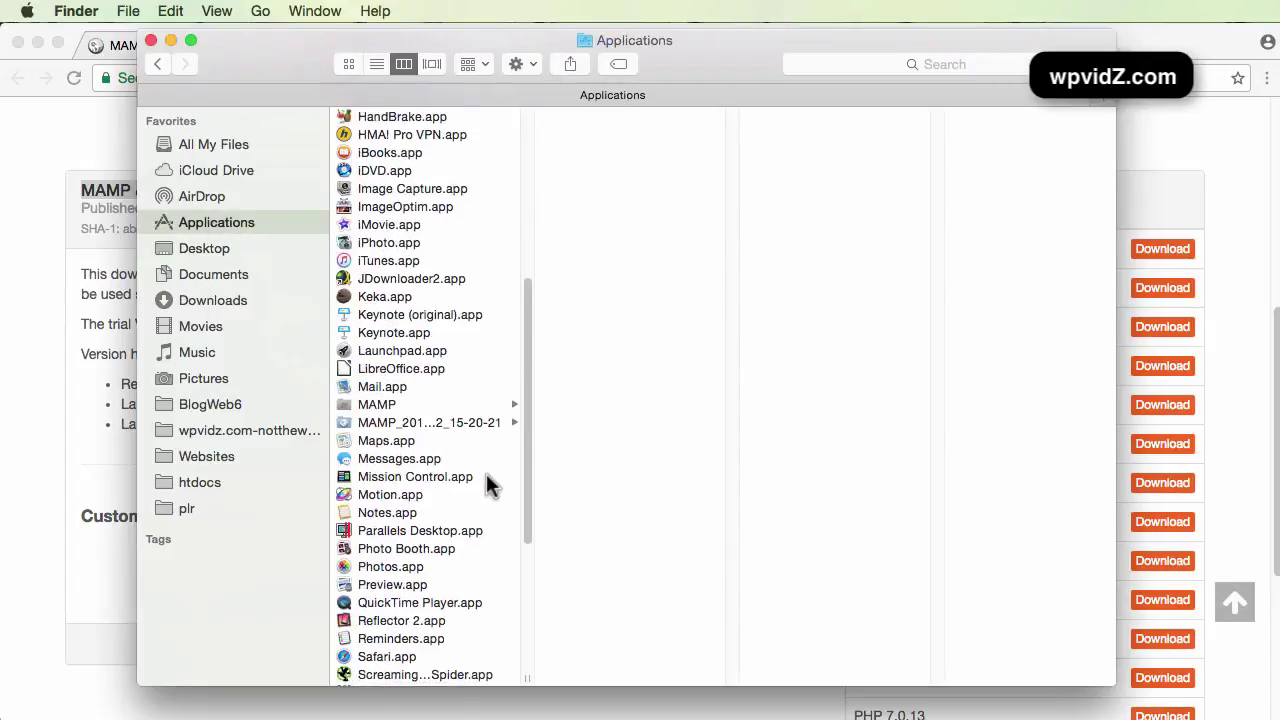
scroll(486, 473, "down", 2)
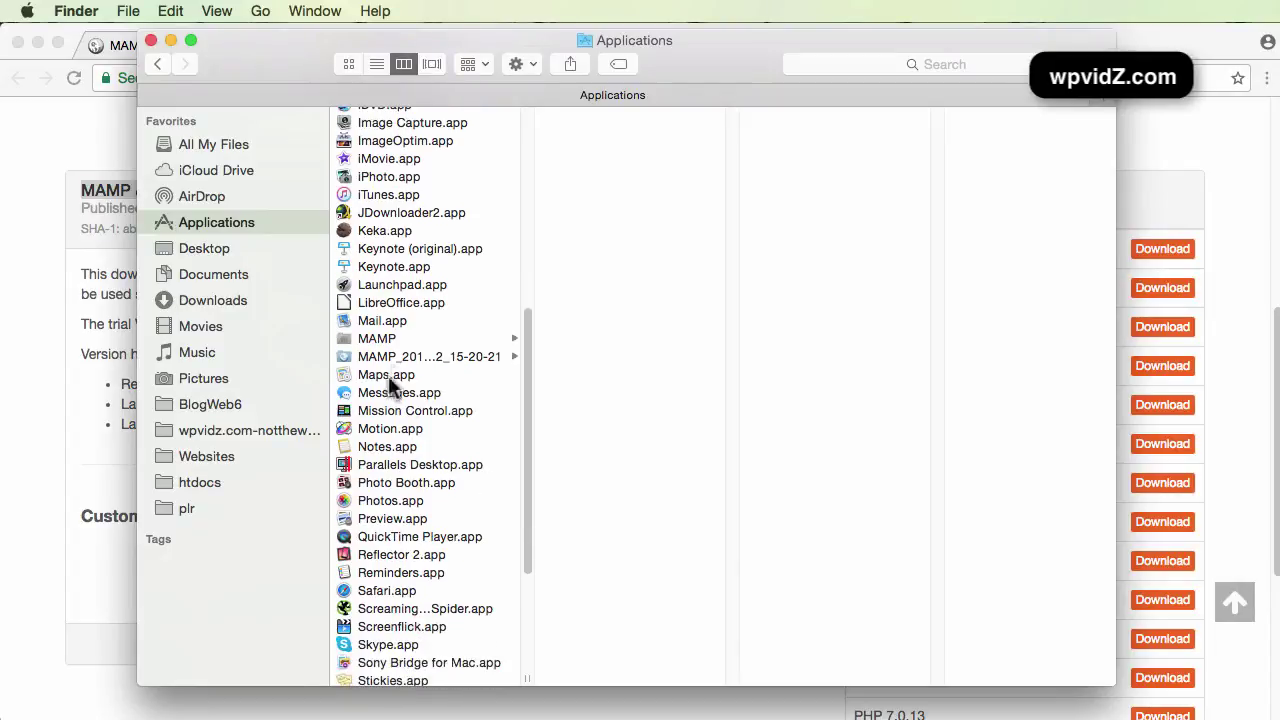
left_click(489, 341)
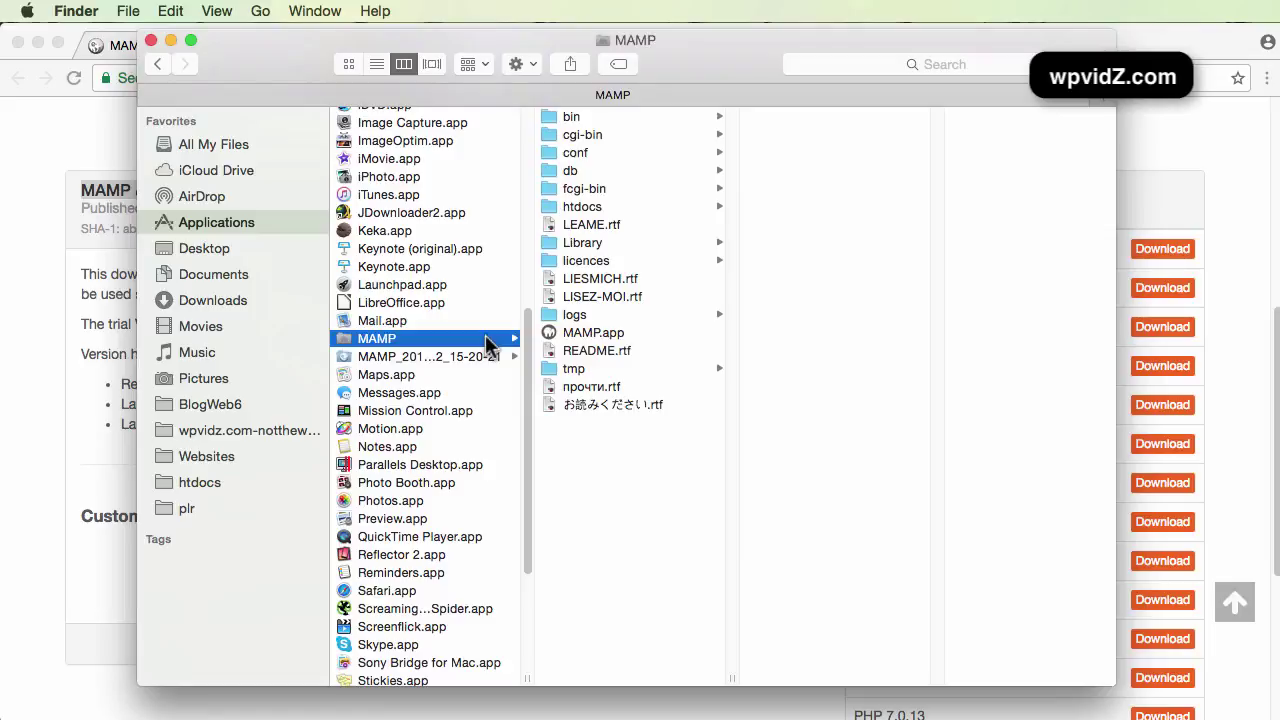
right_click(486, 343)
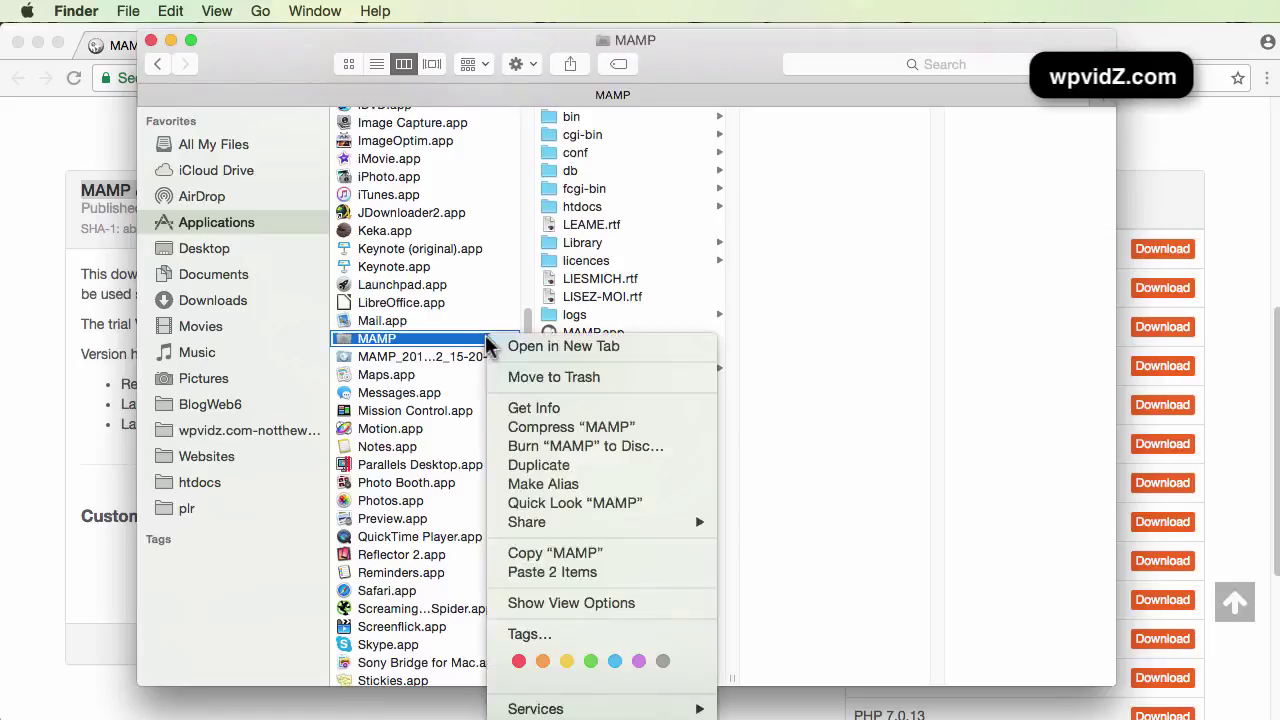
left_click(533, 407)
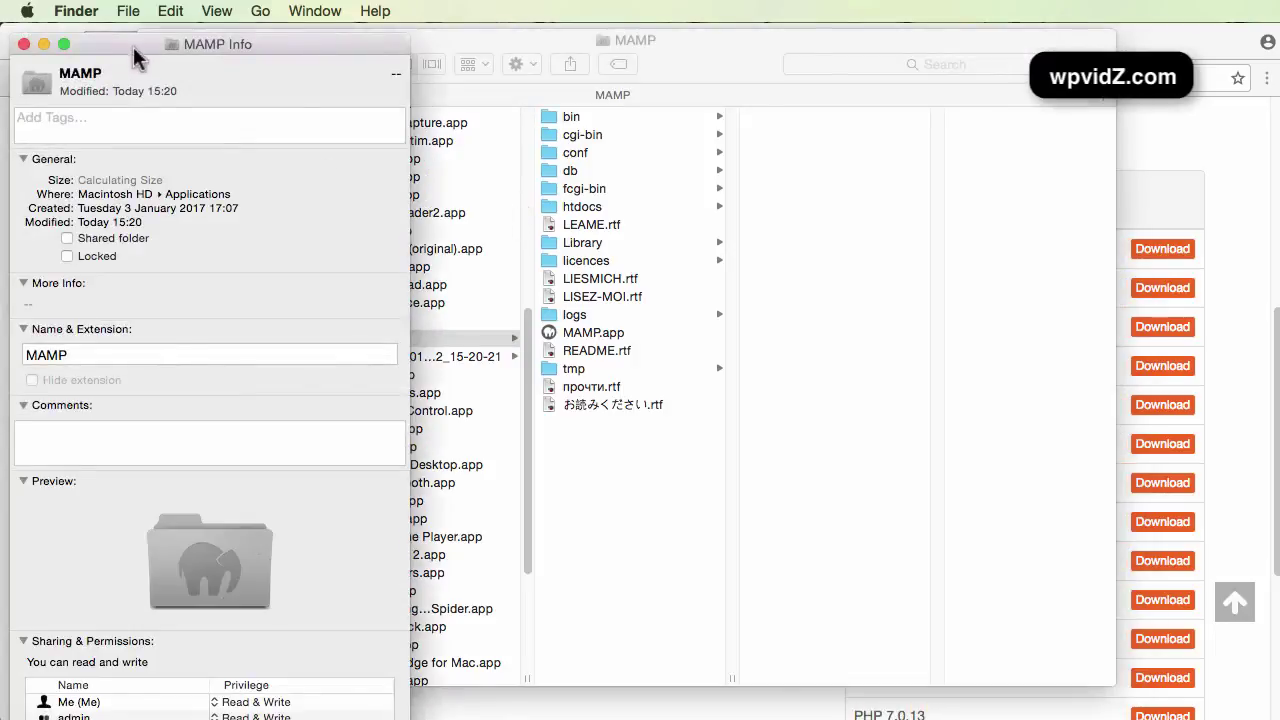
left_click_drag(128, 45, 737, 73)
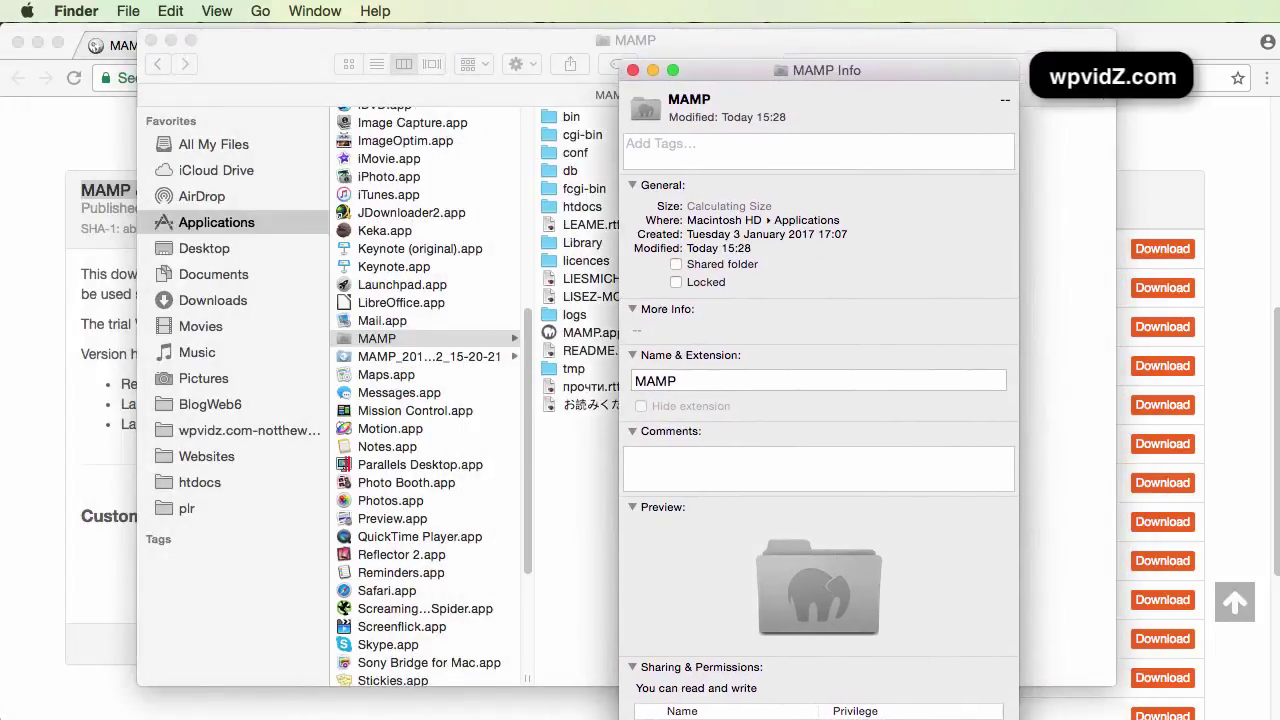
left_click_drag(1020, 717, 1026, 657)
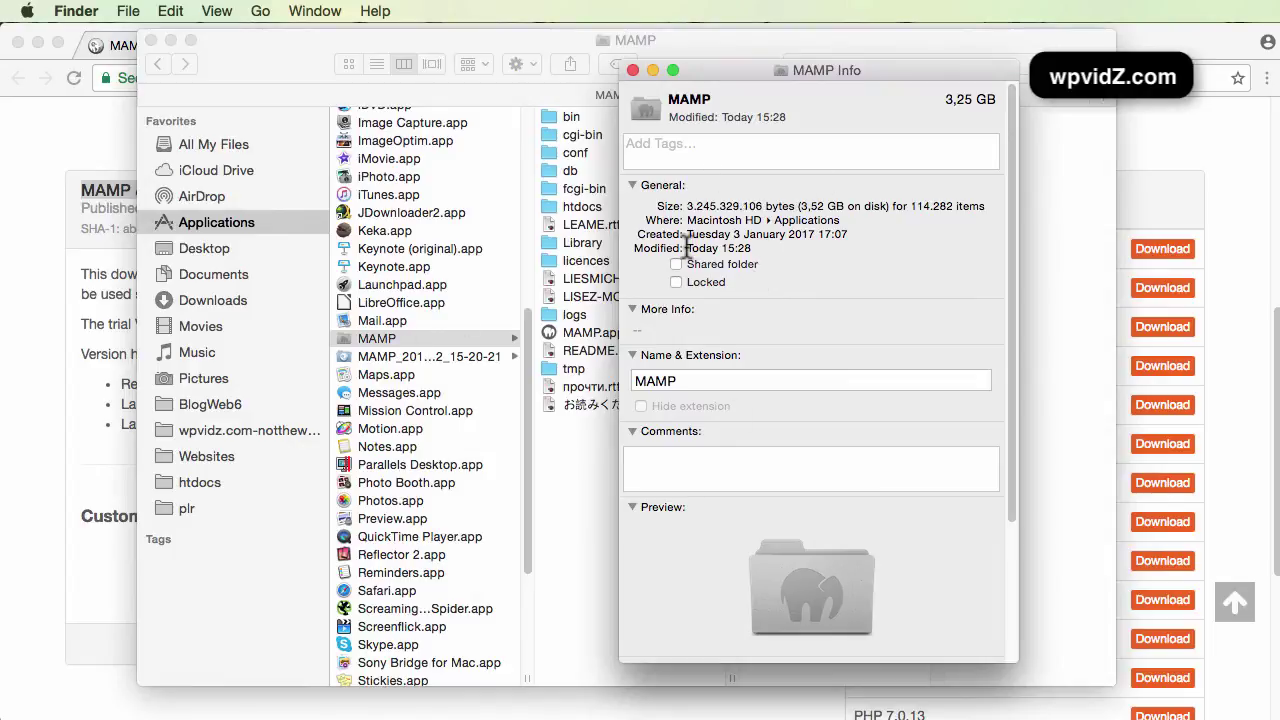
left_click_drag(686, 250, 750, 253)
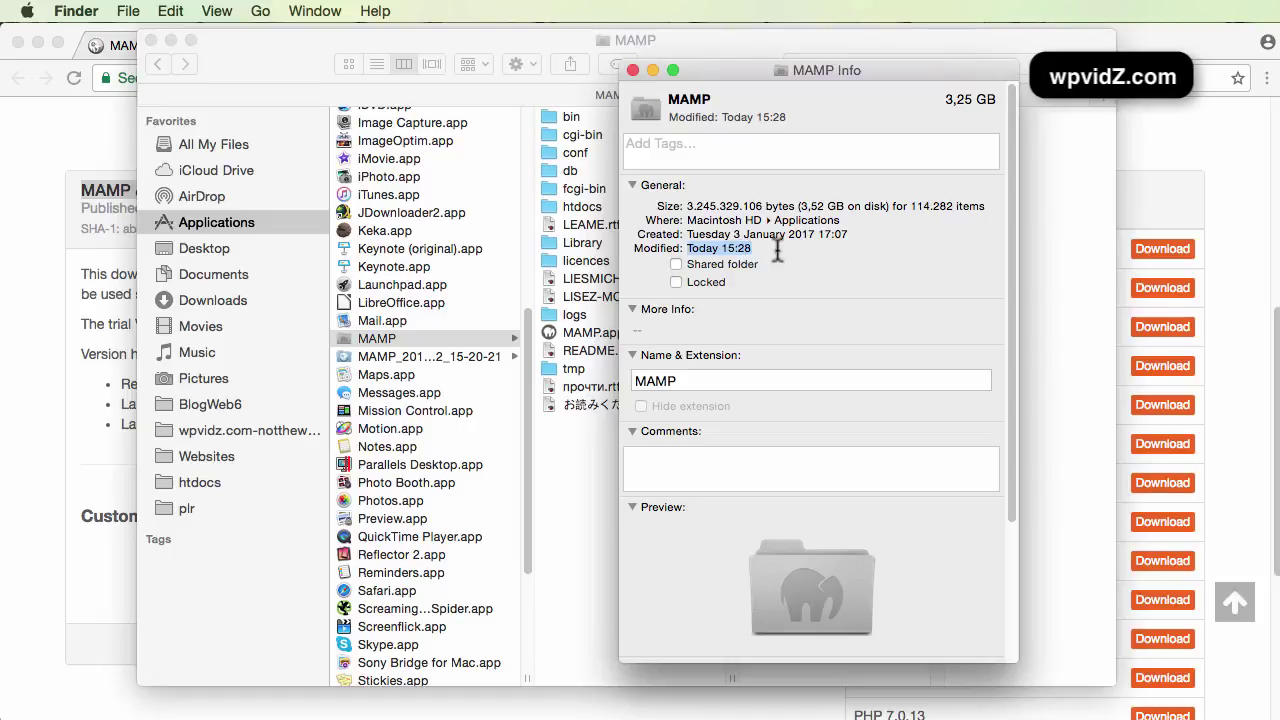
left_click(632, 70)
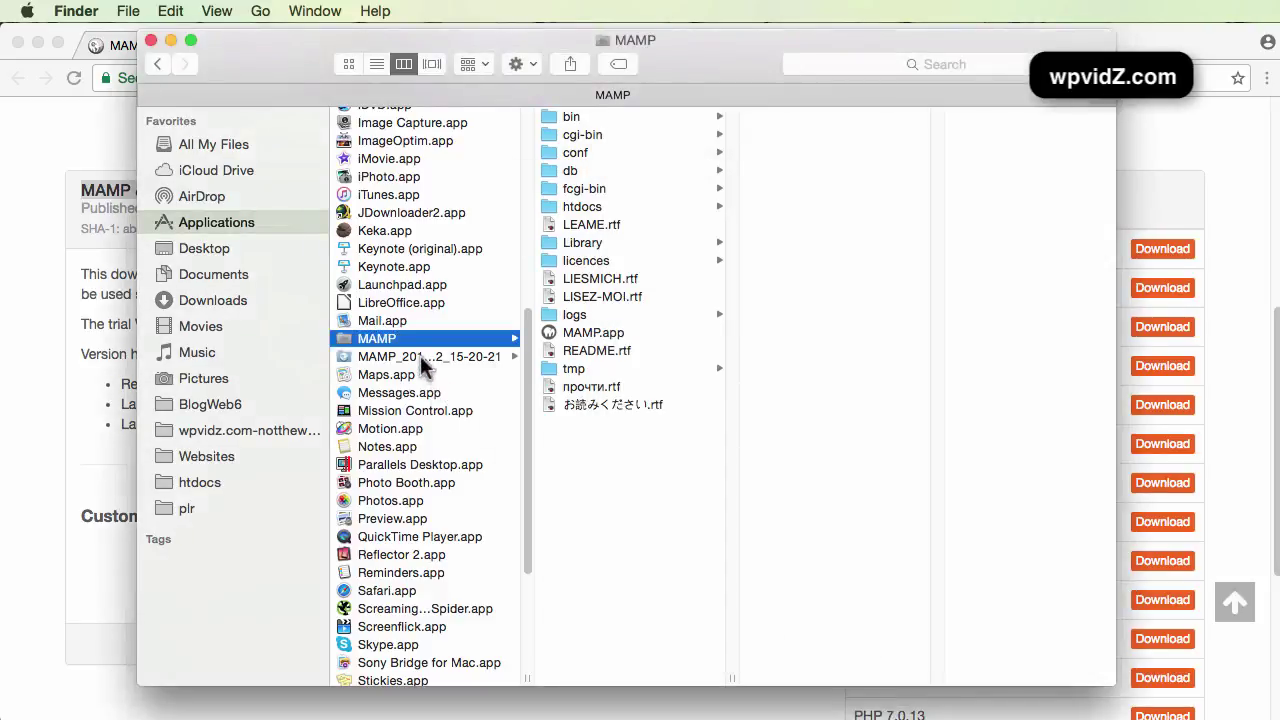
- Check the creation and modification dates of the MAMP_2017-01-12_15-20-21 folder in its info window and close it
left_click(420, 357)
right_click(419, 355)
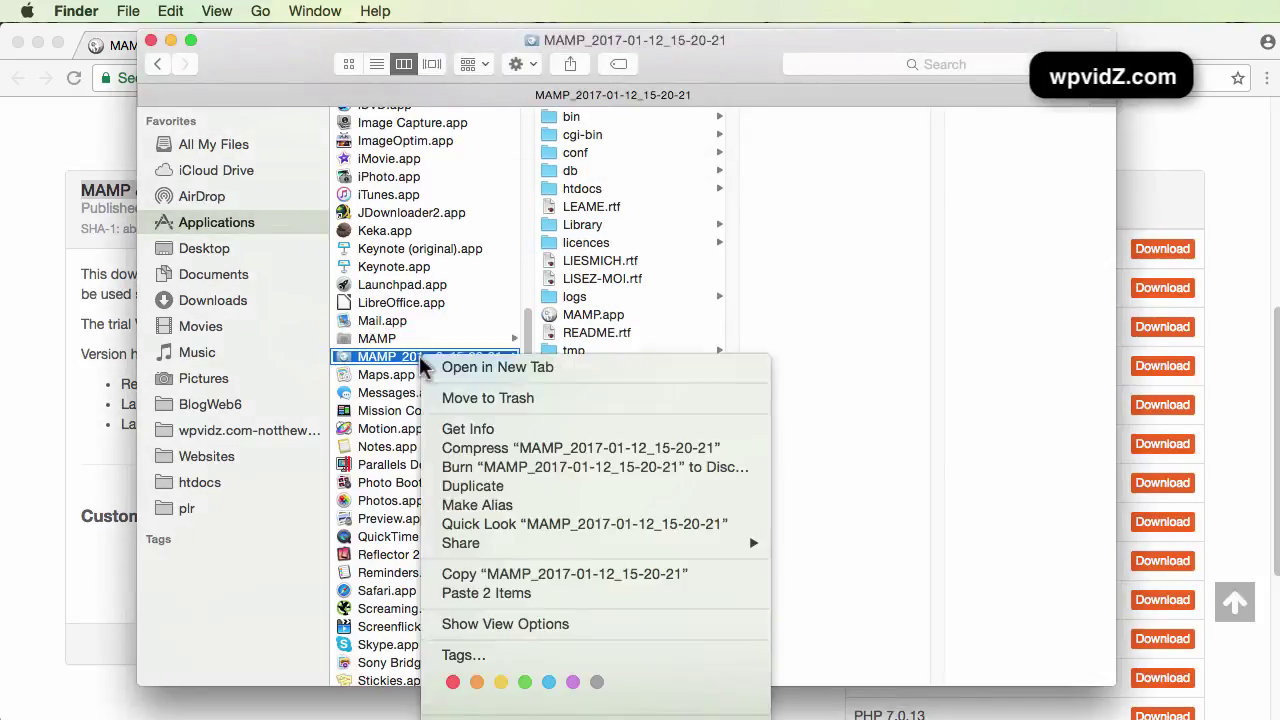
left_click(465, 422)
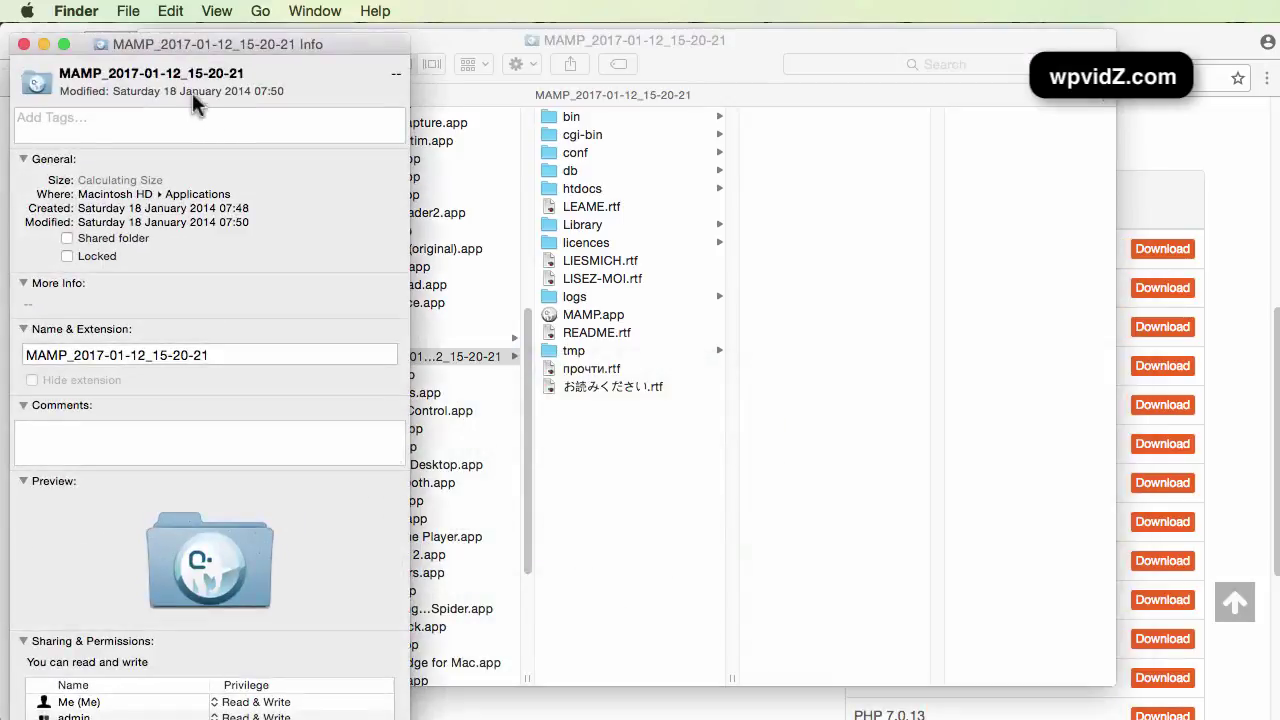
left_click_drag(144, 46, 649, 71)
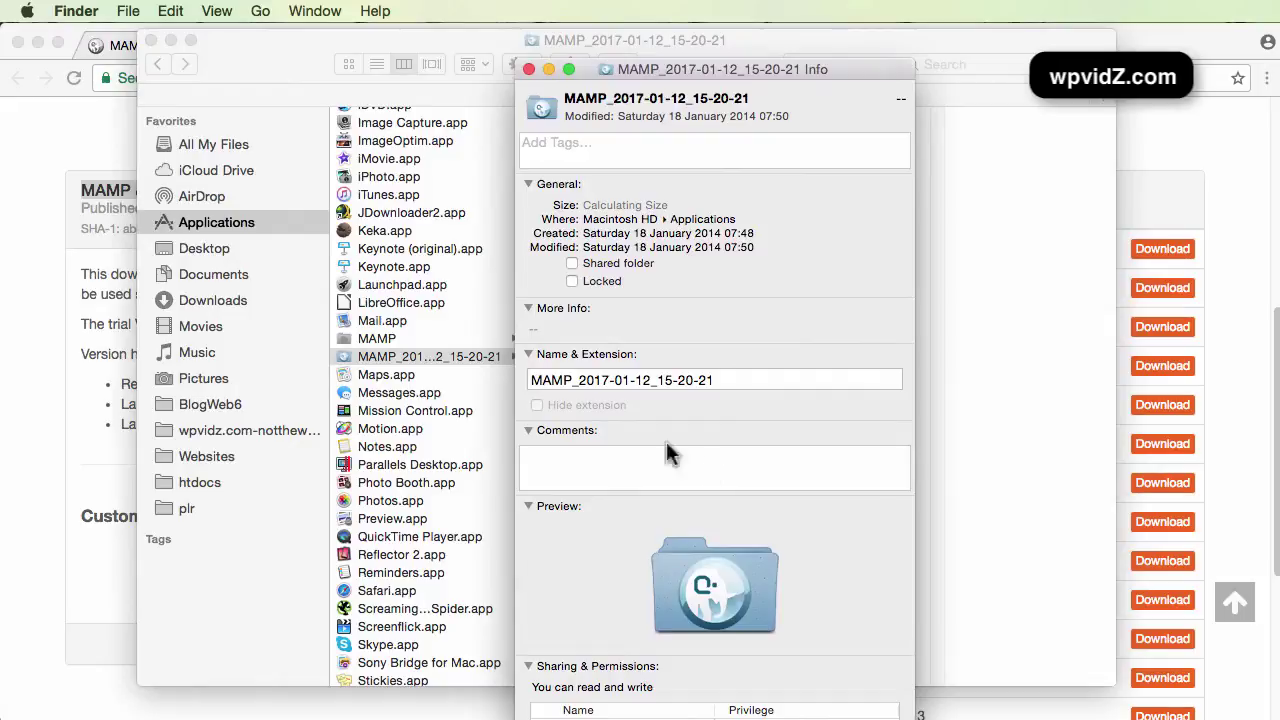
left_click(528, 69)
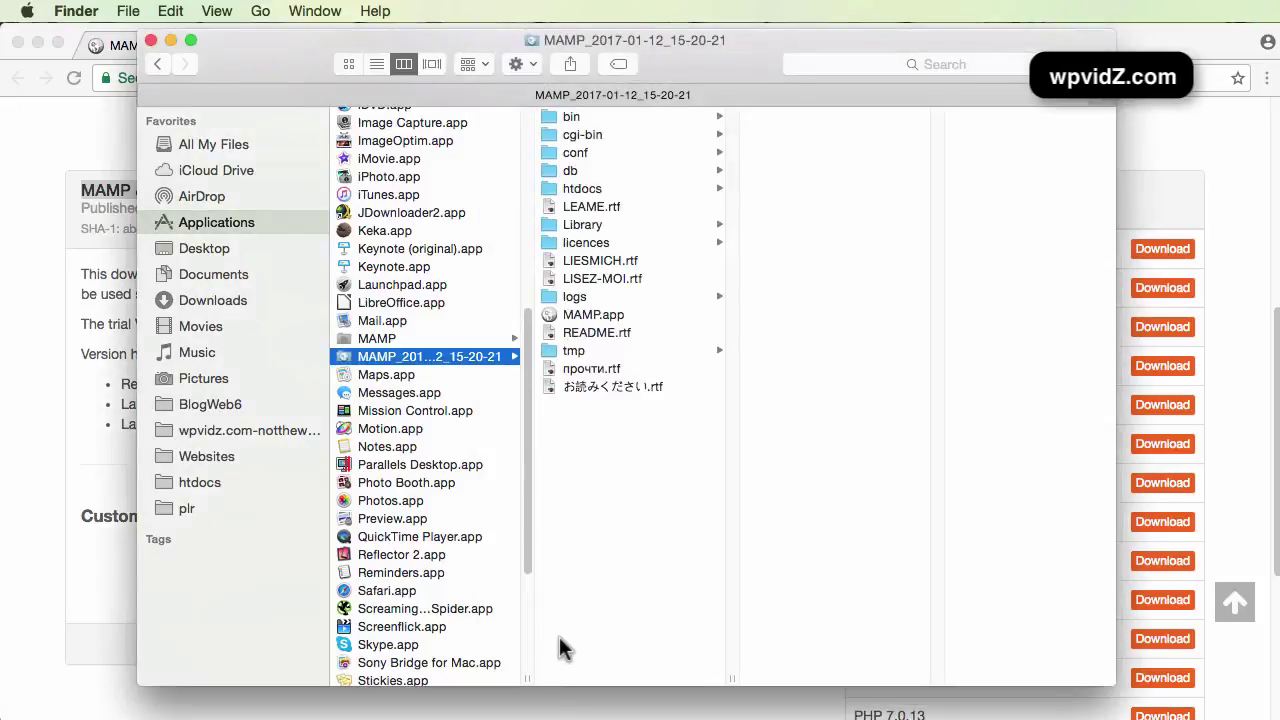
- Widen the Applications column to show full folder names and launch MAMP.app from the new MAMP folder
left_click_drag(529, 674, 759, 666)
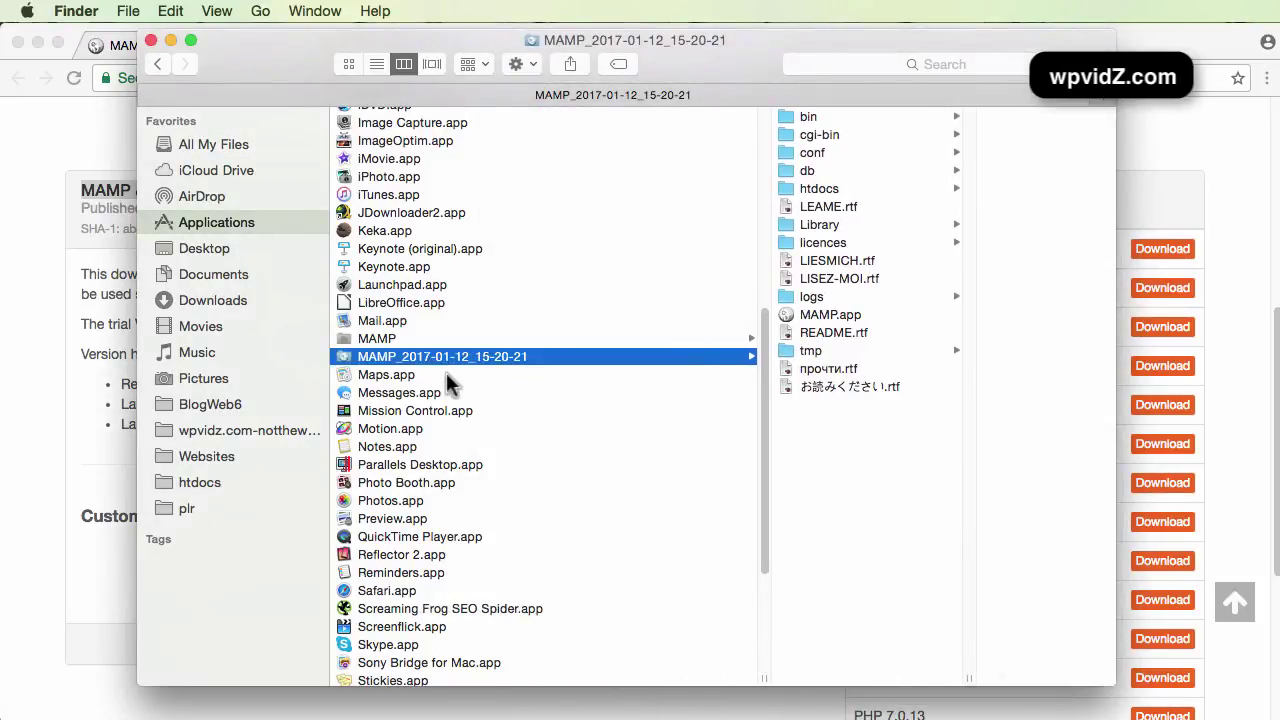
left_click(381, 338)
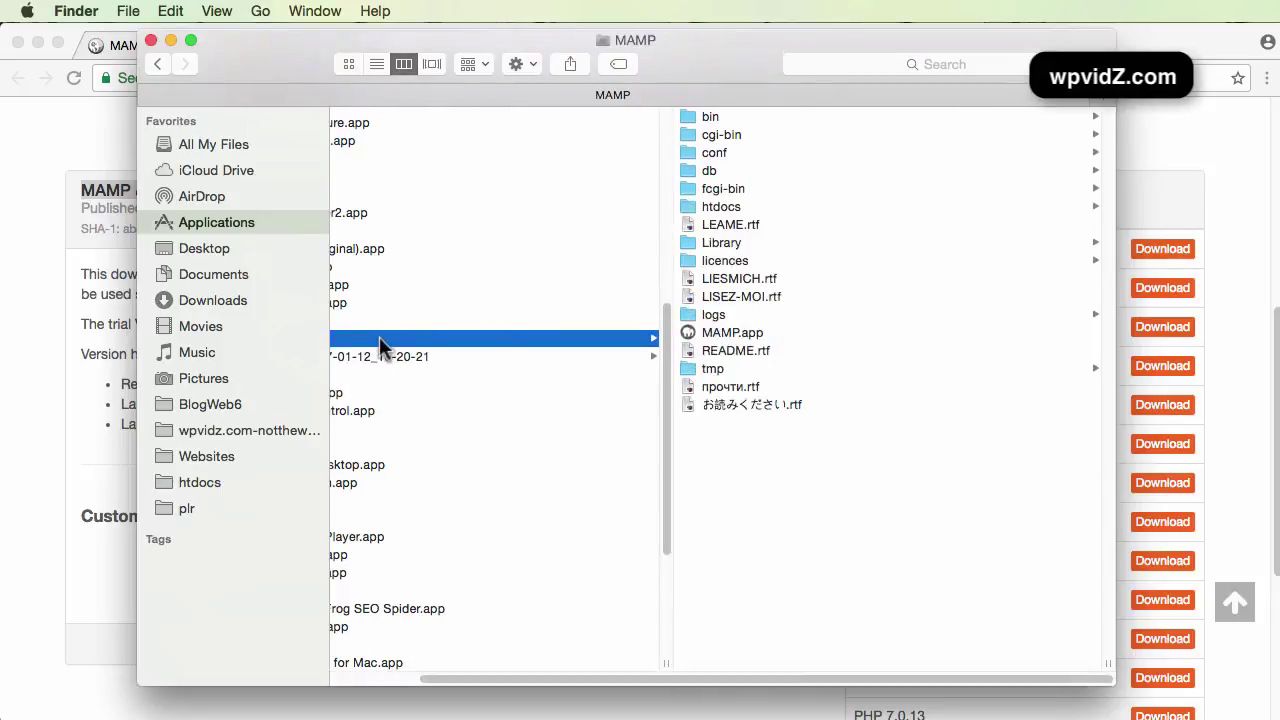
left_click_drag(680, 680, 563, 677)
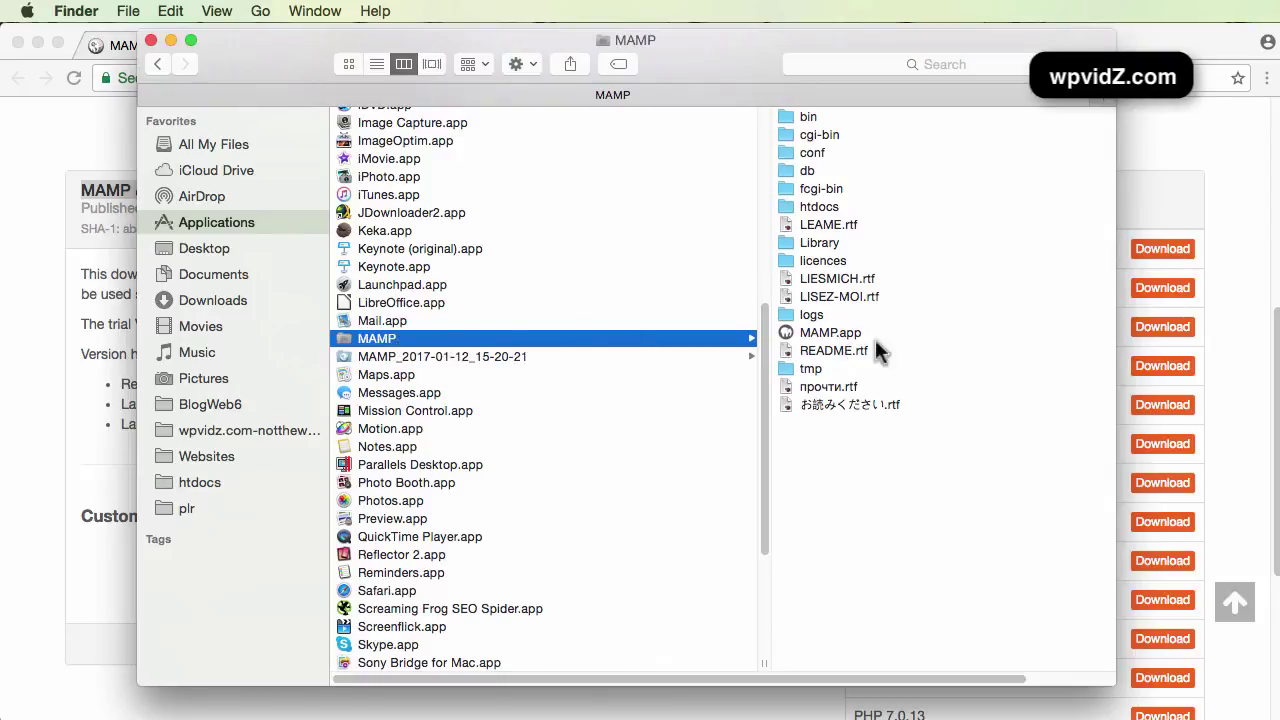
left_click(812, 334)
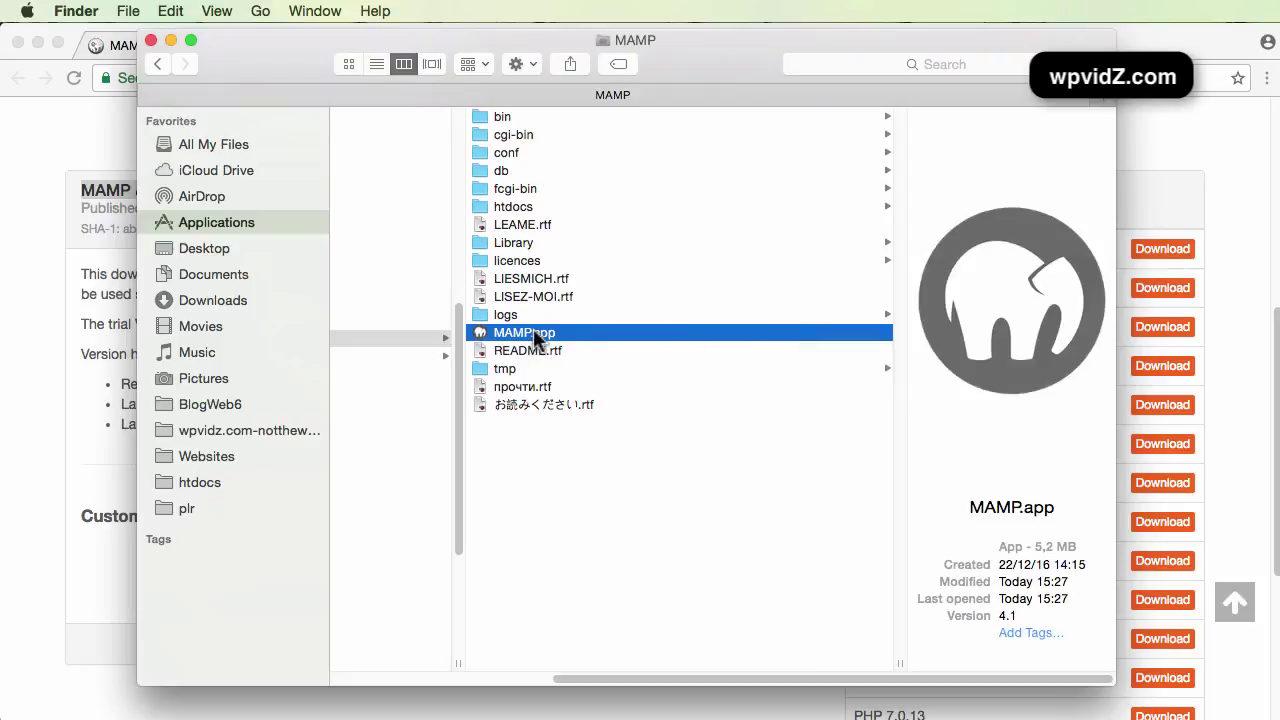
double_click(527, 340)
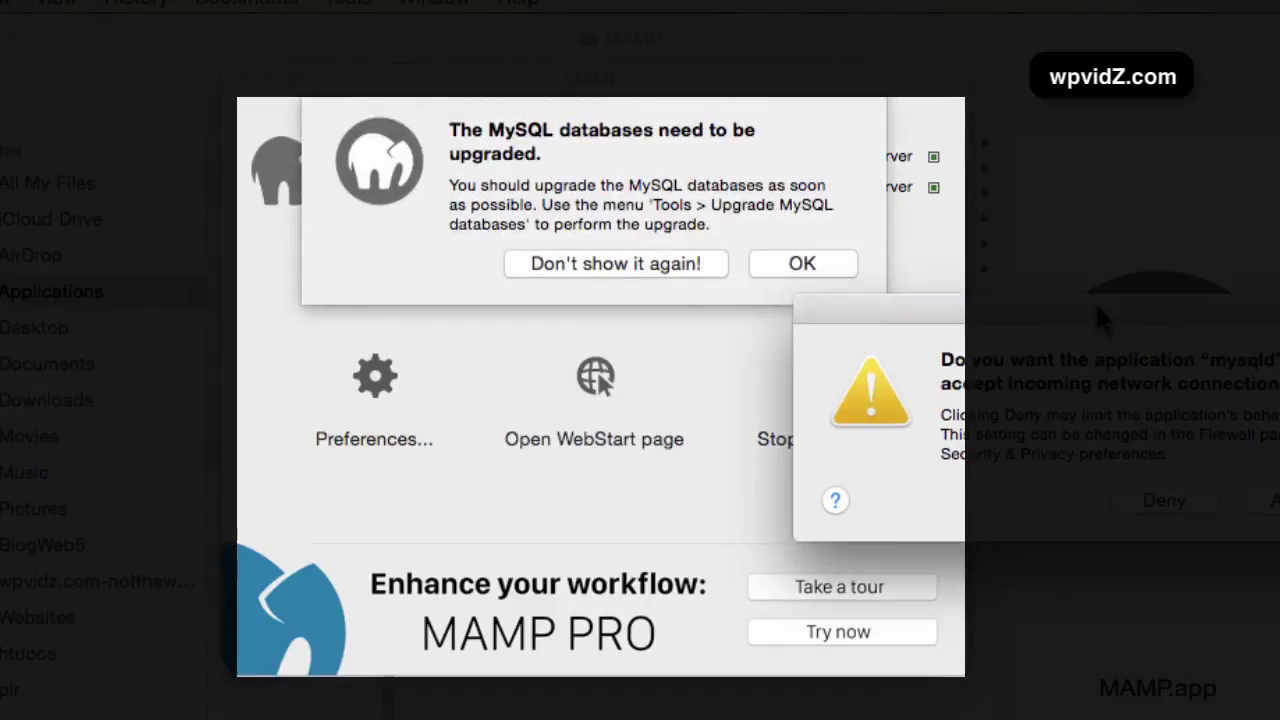
- Move the firewall prompt fully into view and allow mysqld to accept incoming network connections
left_click_drag(1095, 306, 745, 315)
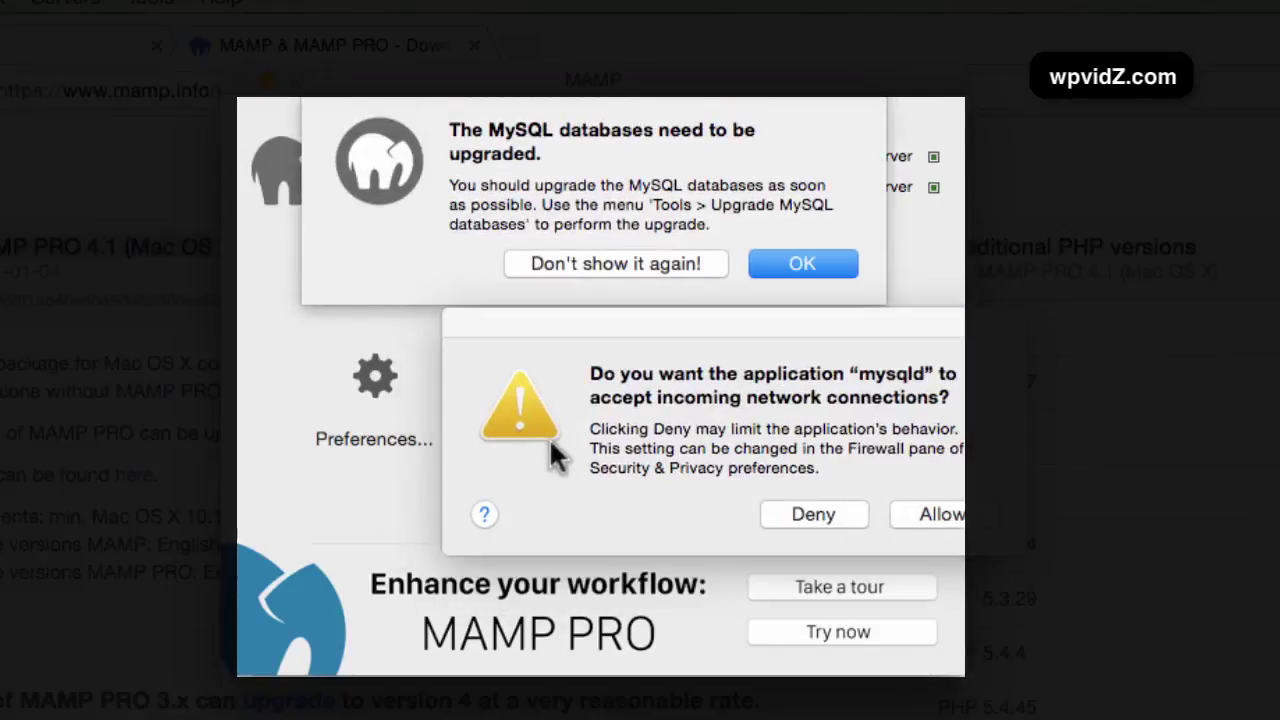
left_click(623, 317)
left_click_drag(623, 318, 541, 333)
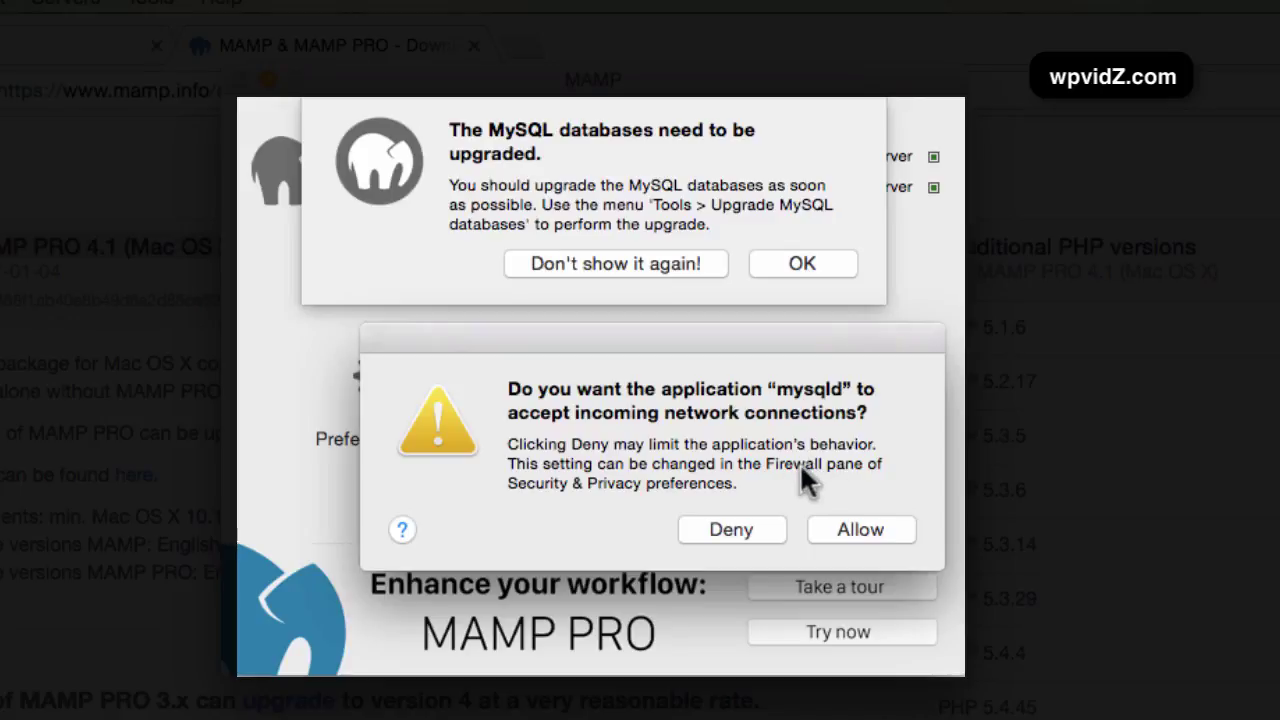
left_click(856, 529)
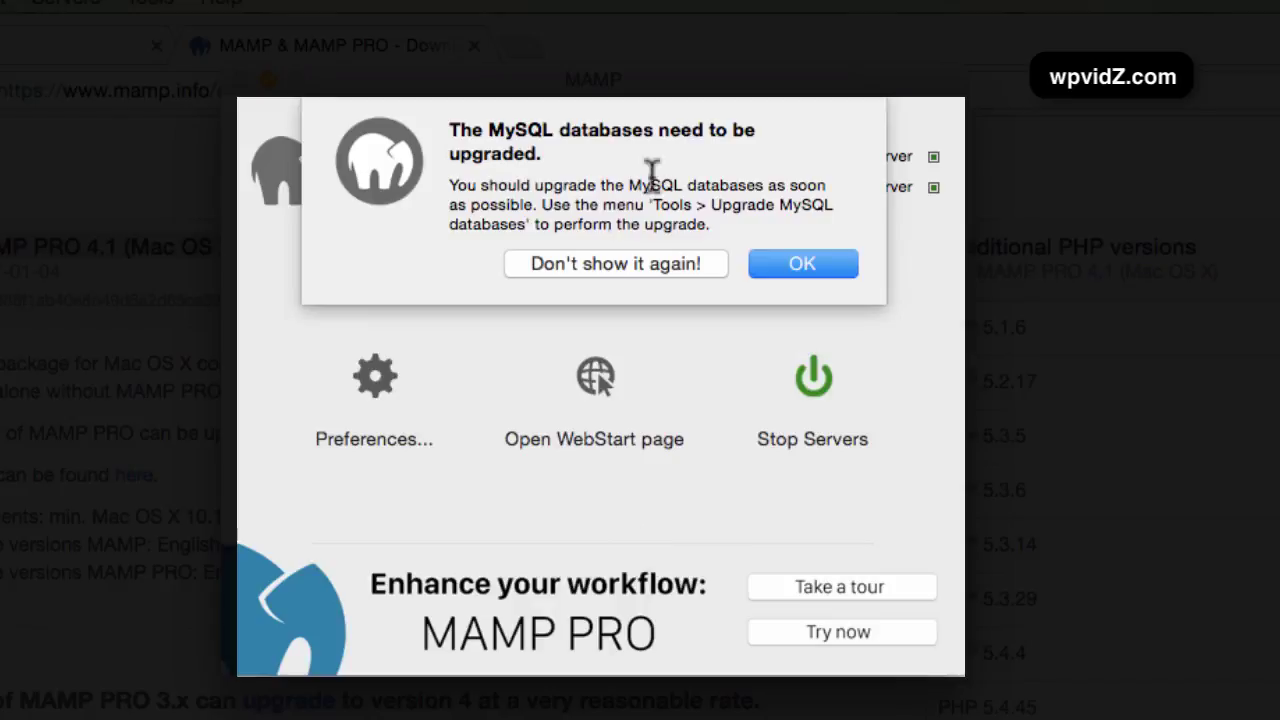
- Acknowledge the database upgrade notice, run the MySQL databases upgrade and close its dialog
left_click(814, 268)
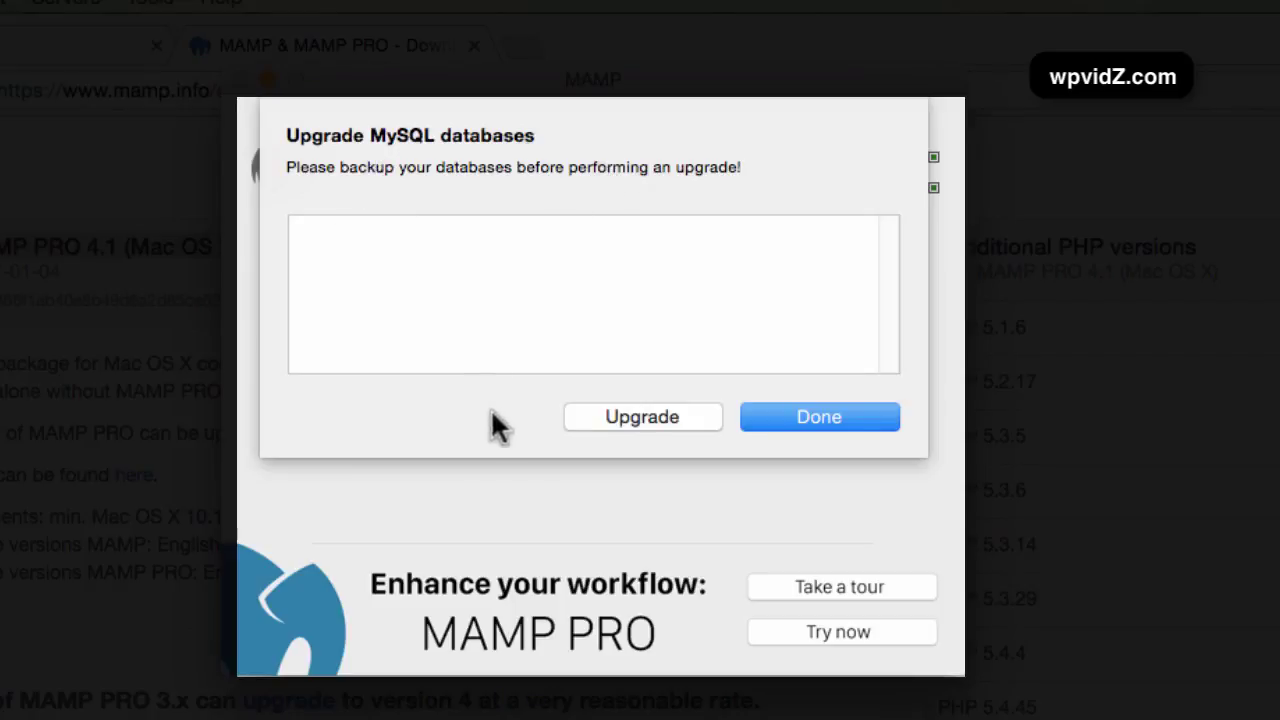
left_click(647, 417)
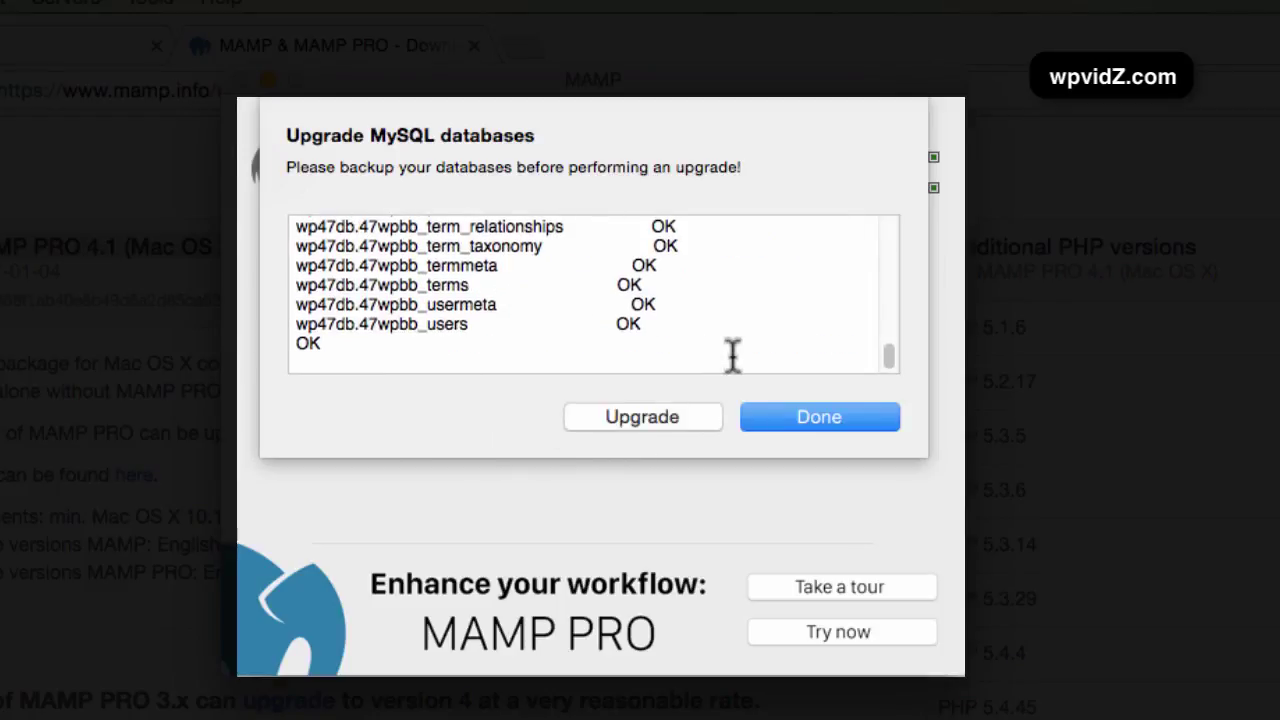
left_click(789, 419)
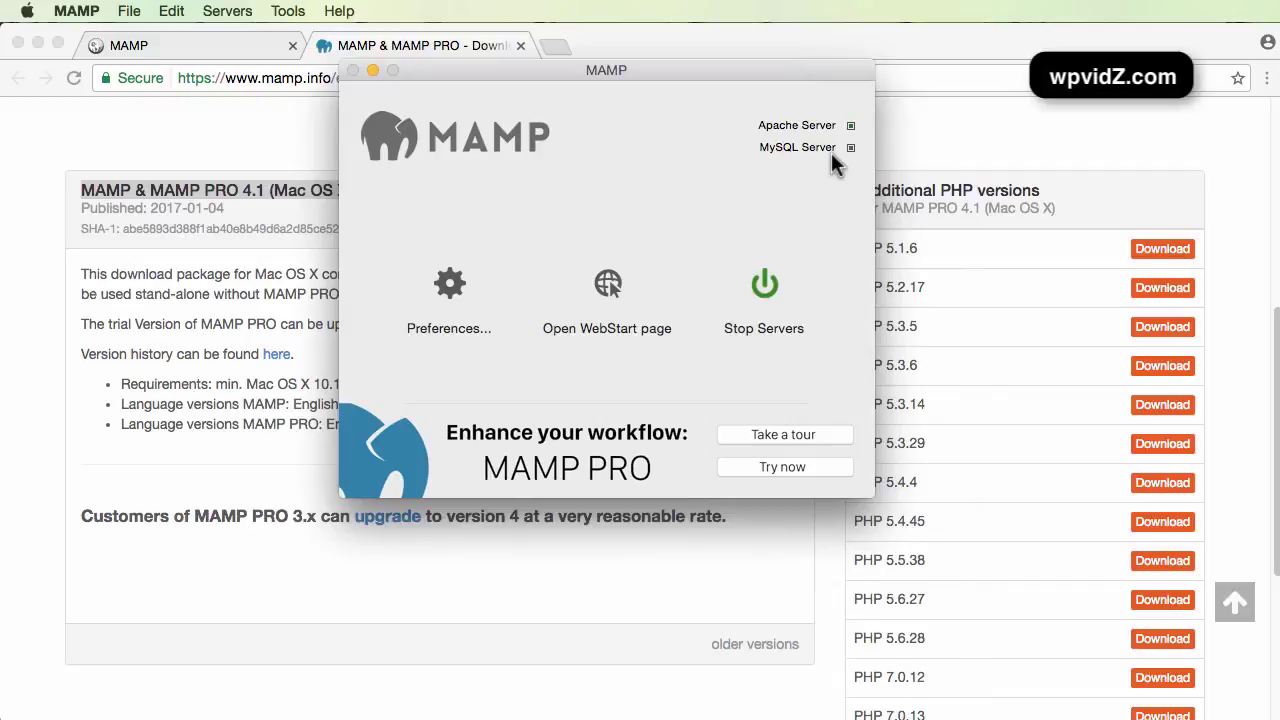
- Review the Start/Stop, Ports, PHP, Web Server and MySQL settings in MAMP's preferences and accept them
left_click(450, 292)
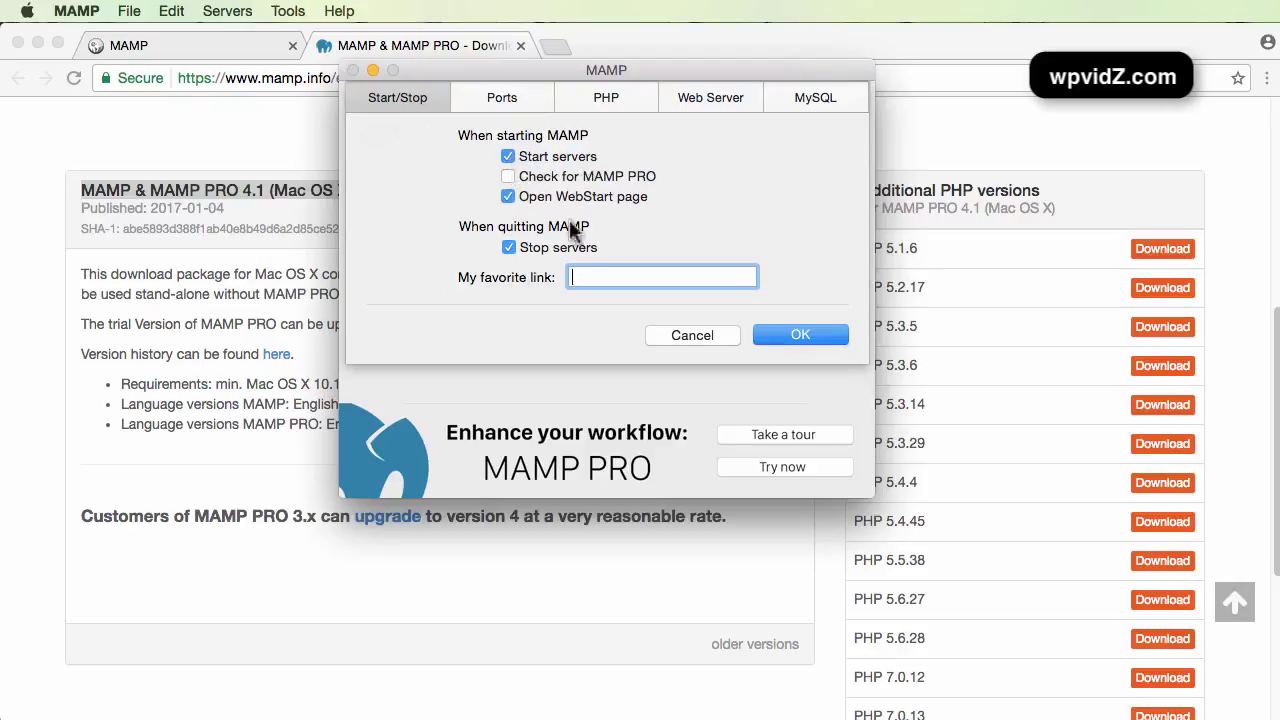
left_click(495, 97)
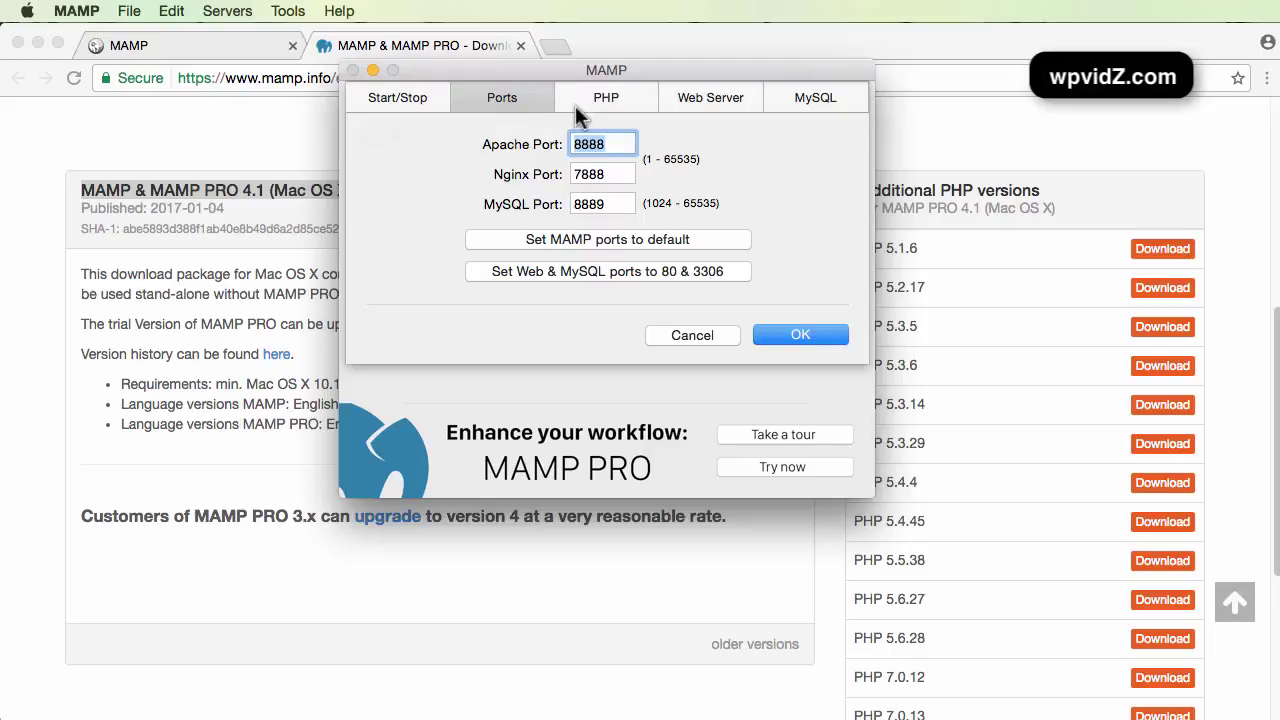
left_click(398, 100)
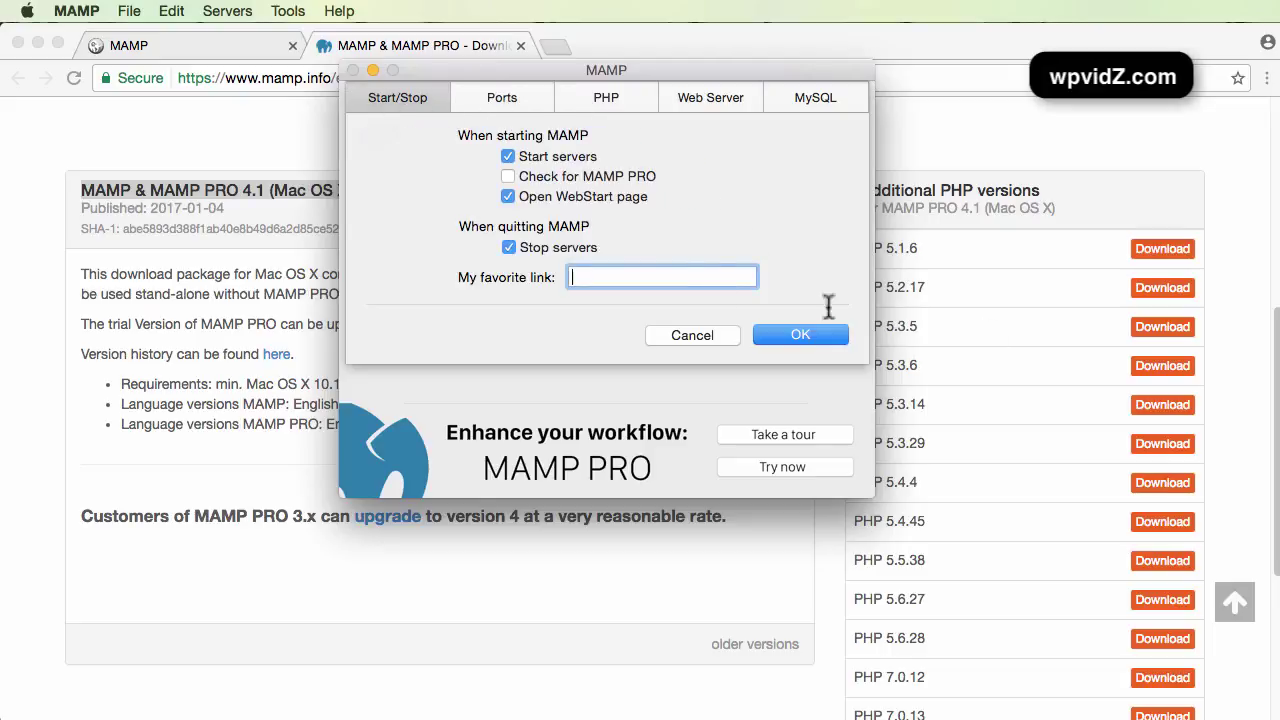
left_click(515, 96)
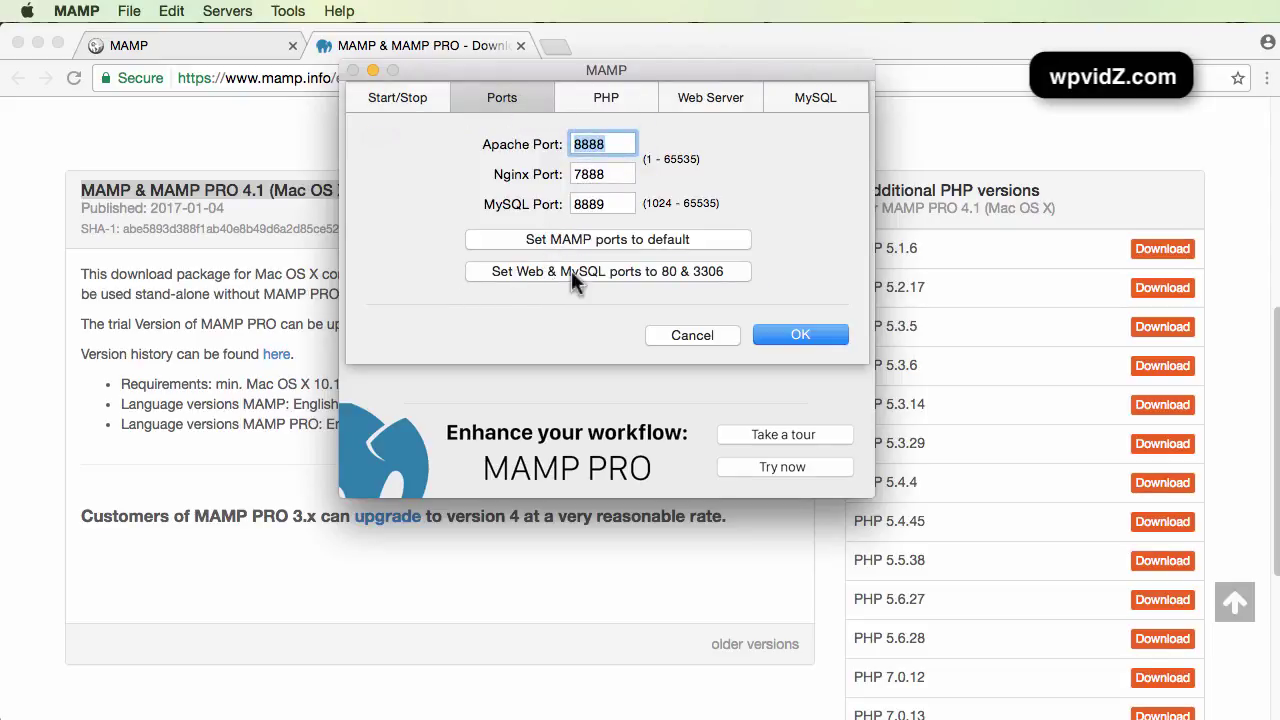
left_click(605, 100)
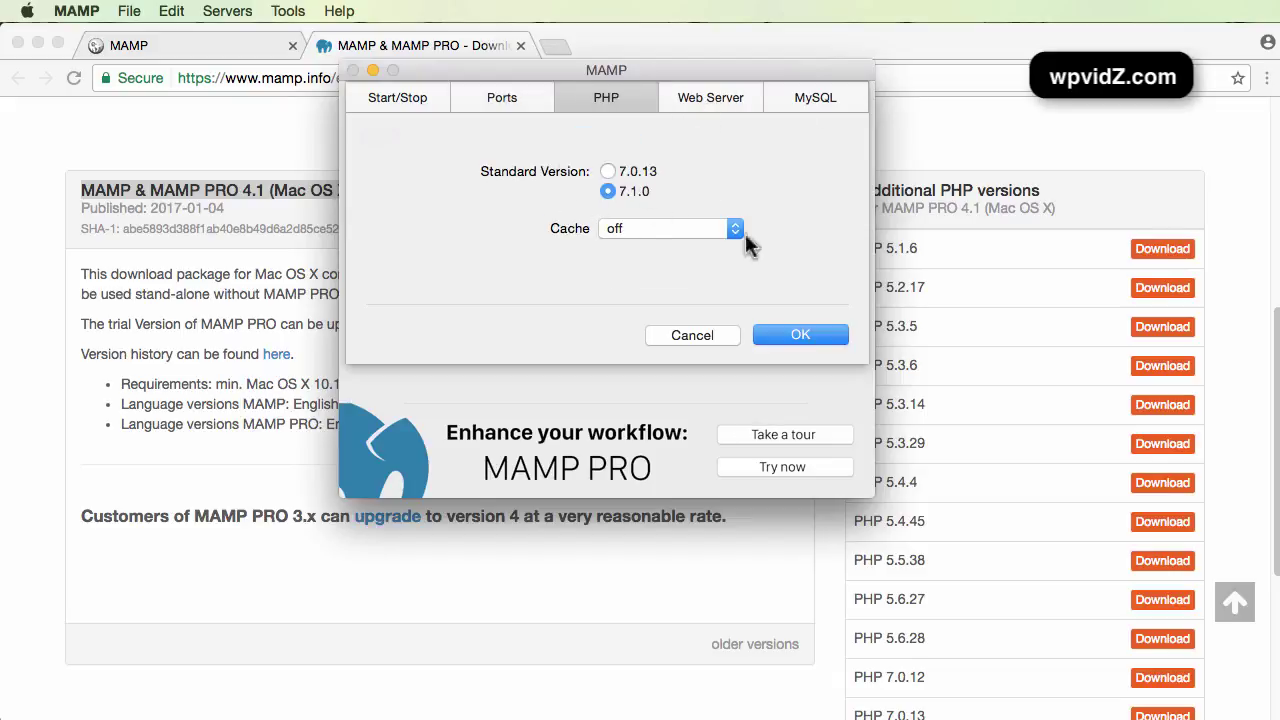
left_click(686, 97)
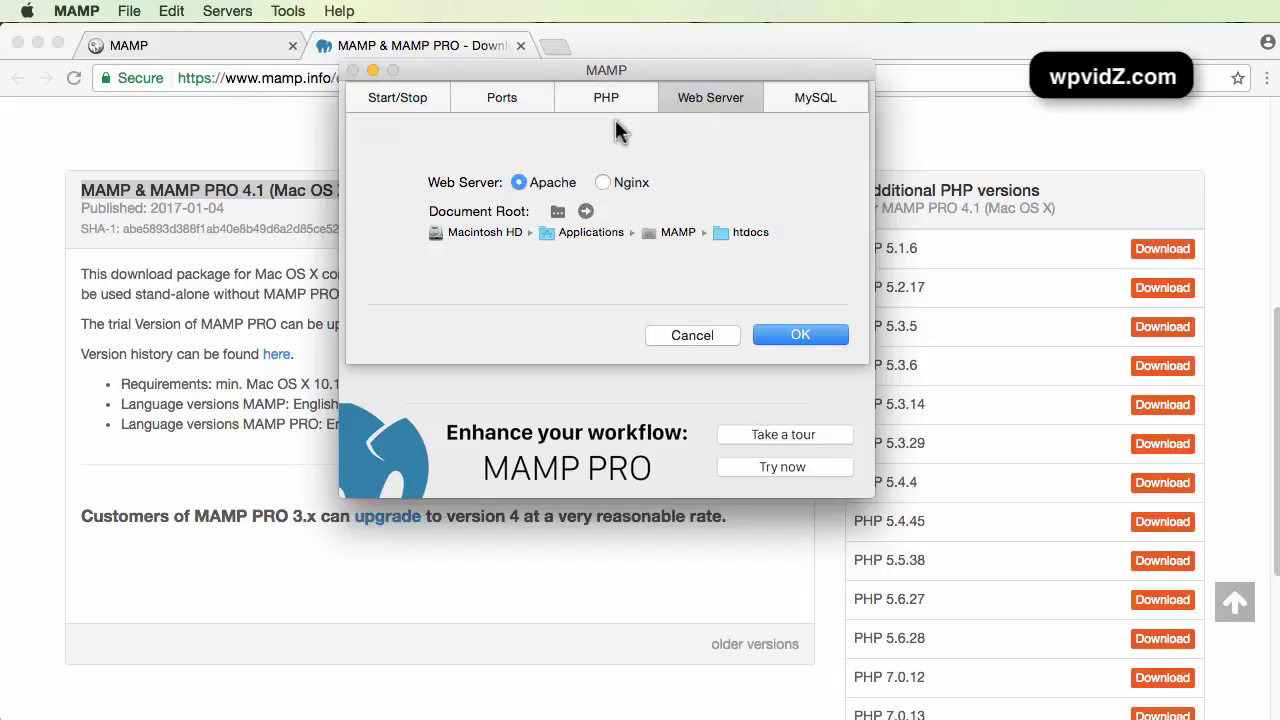
left_click(802, 93)
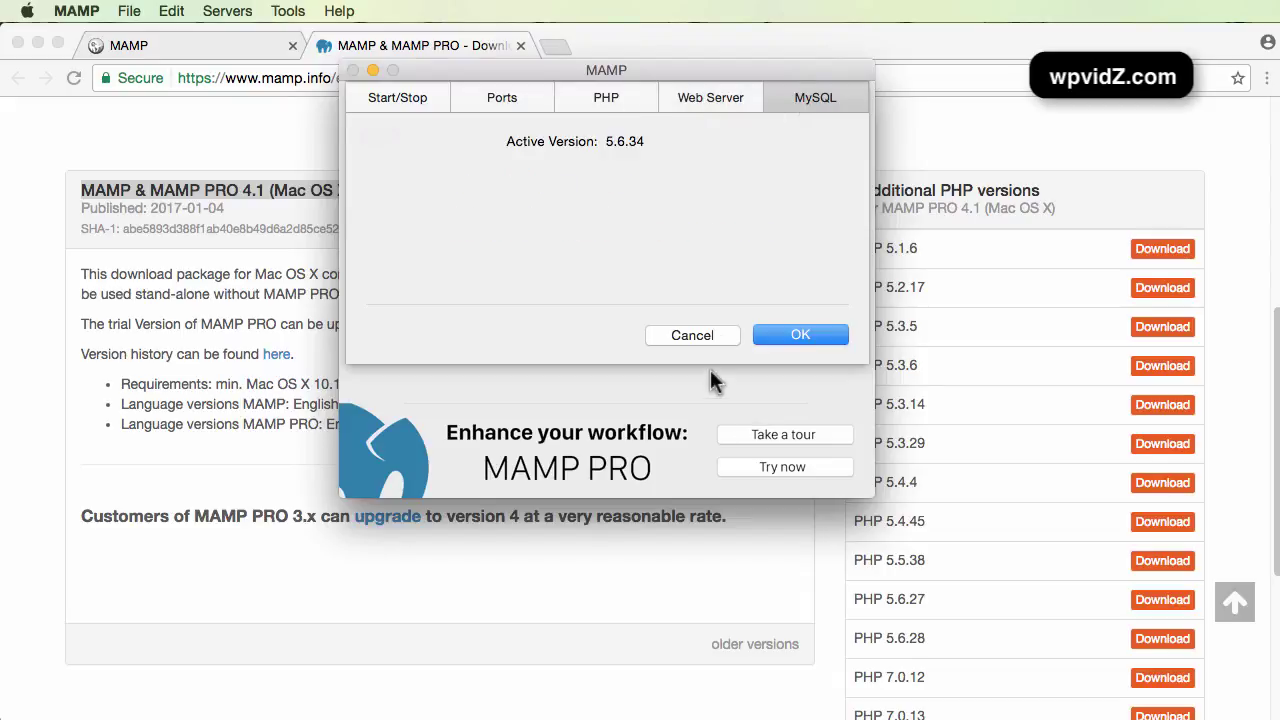
left_click(771, 335)
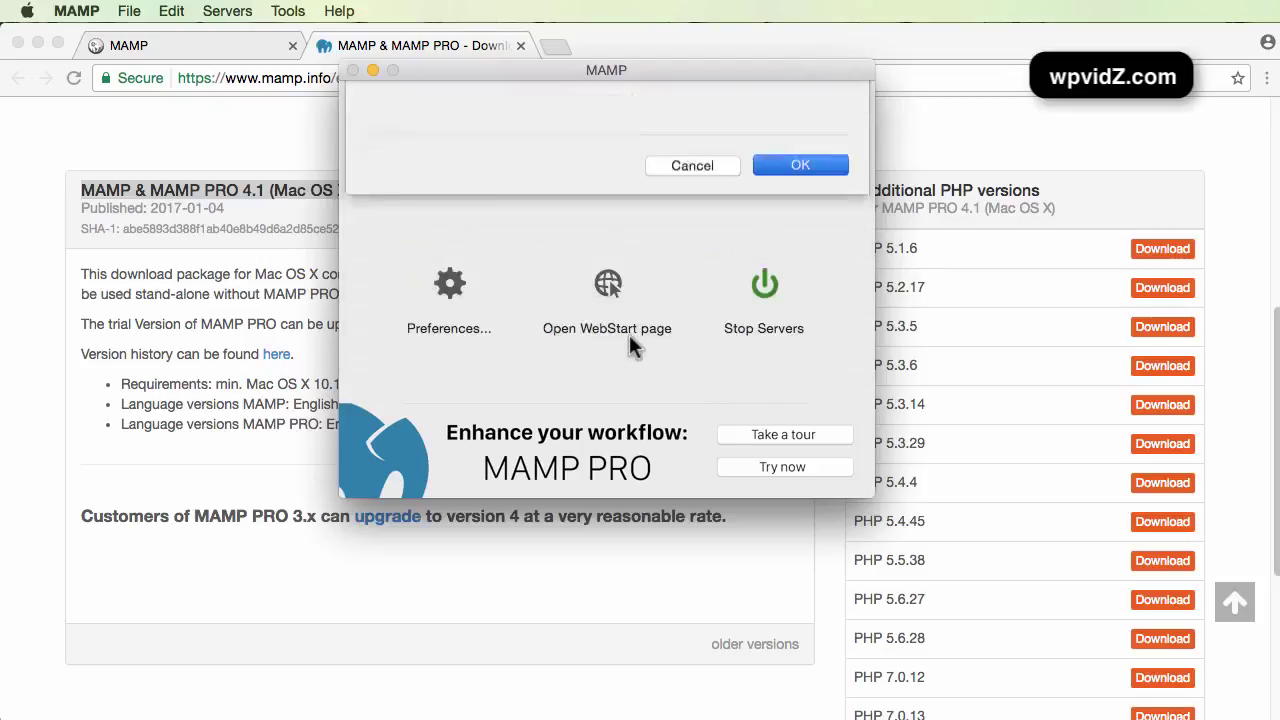
- Switch to the MAMP page in Chrome, strip the language parameter from its address and try to load localhost/MAMP/
left_click(233, 148)
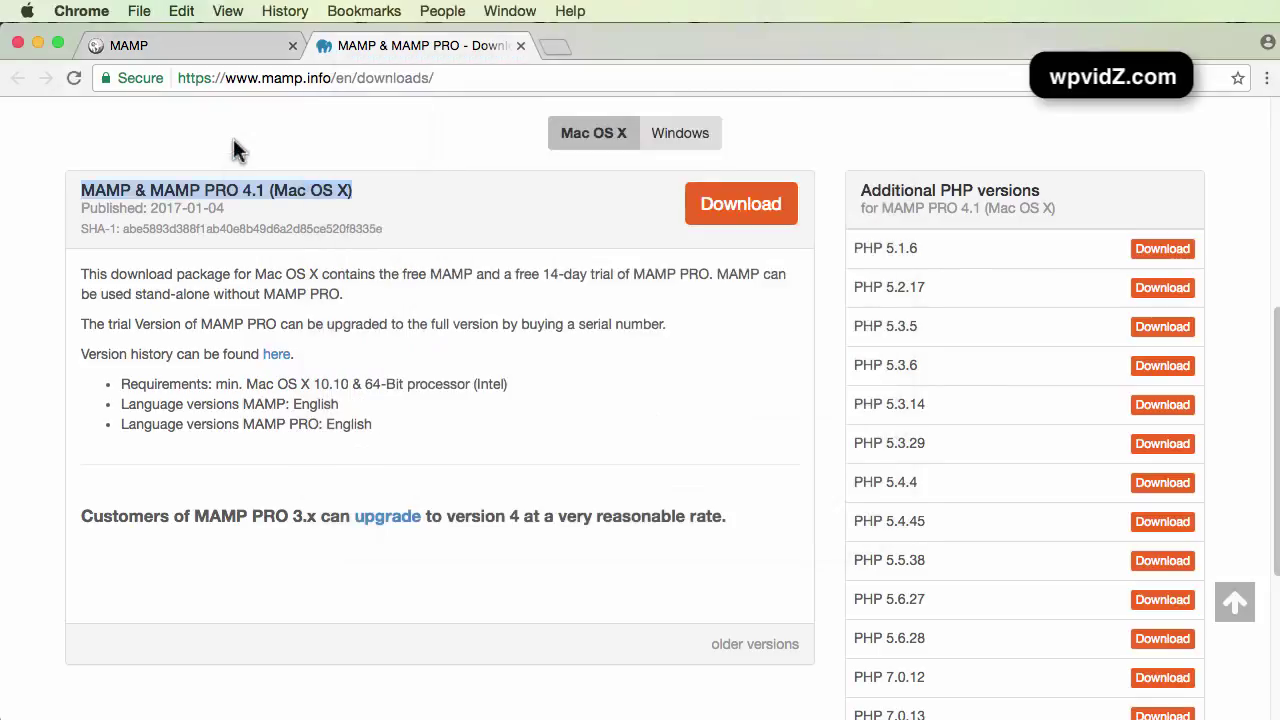
left_click(149, 40)
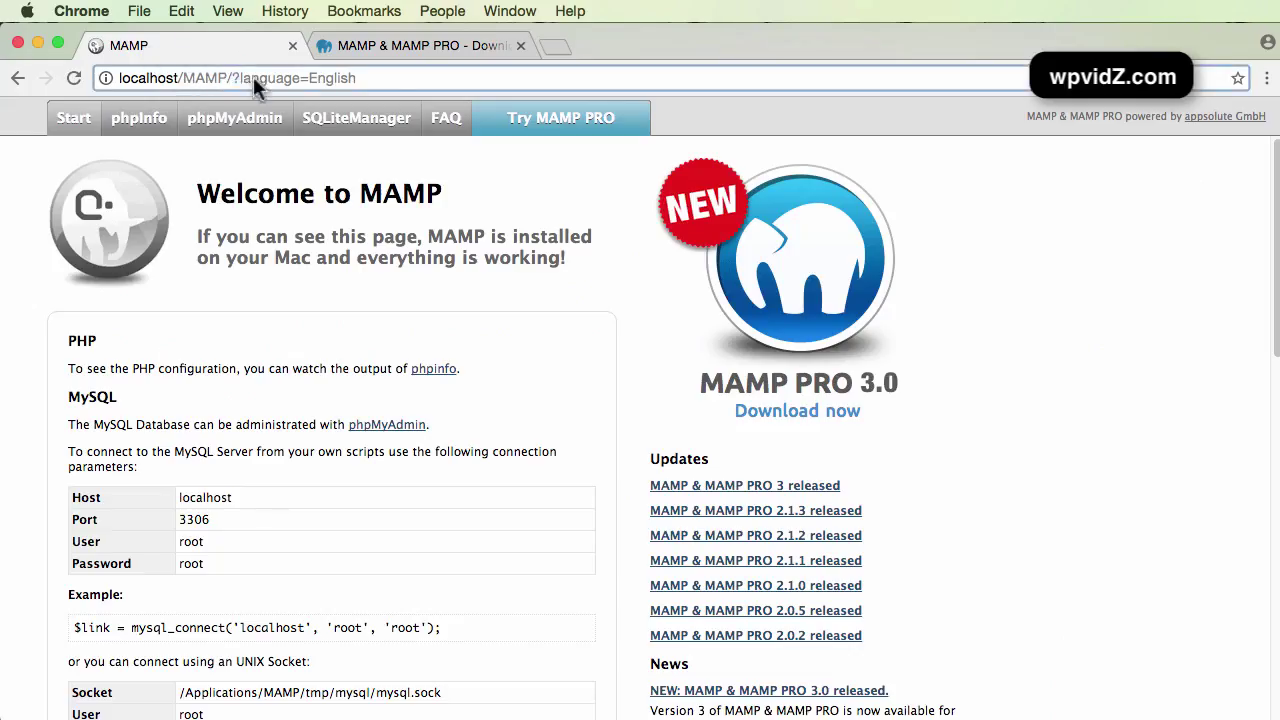
left_click_drag(253, 78, 466, 93)
key("BackSpace")
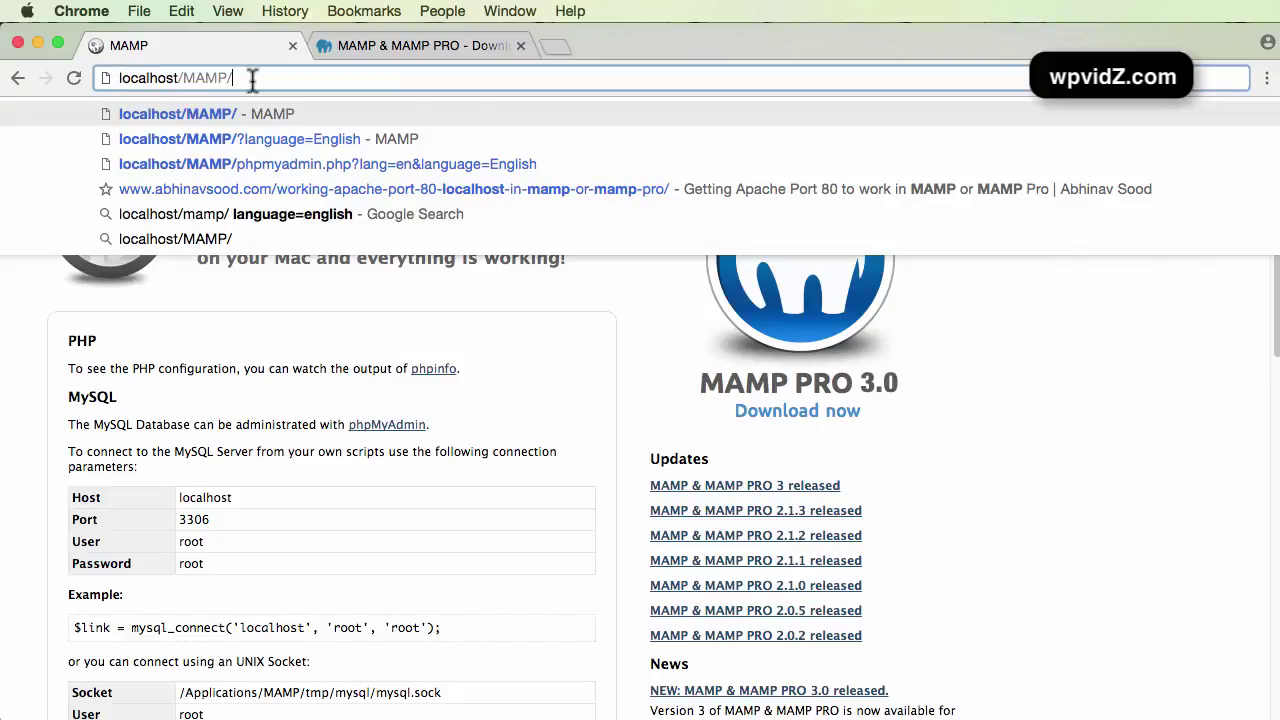
key("Return")
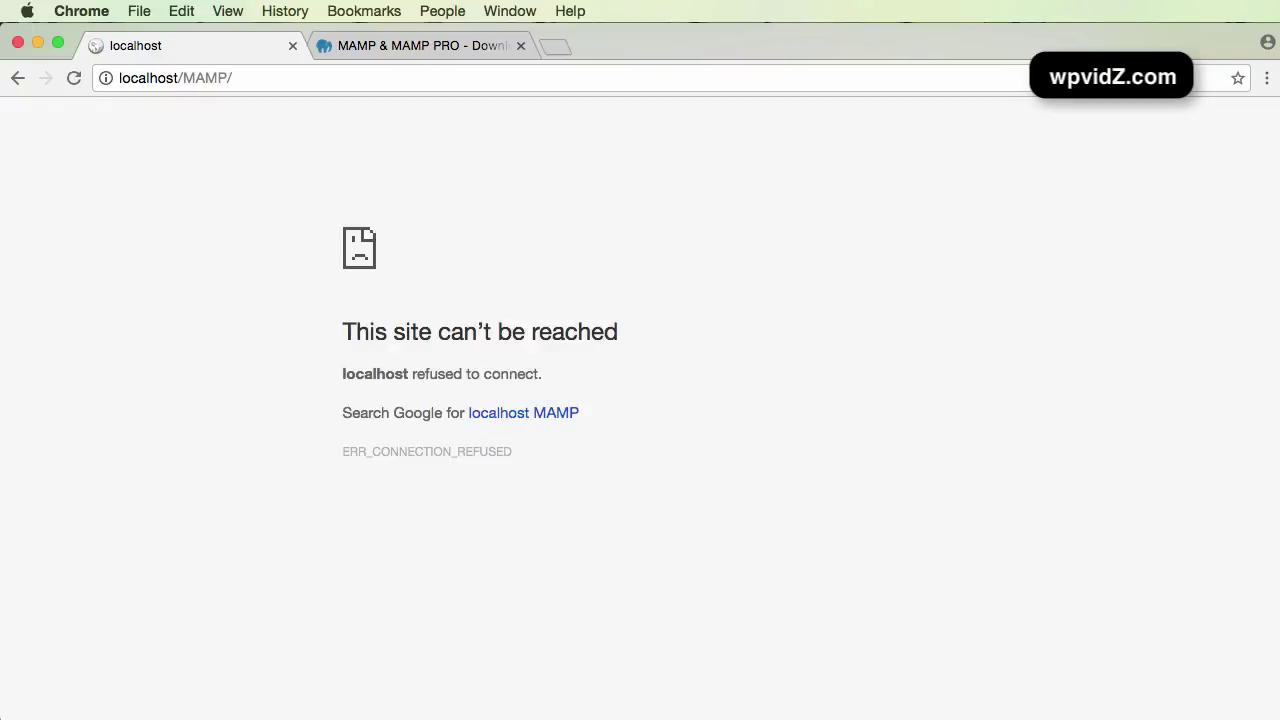
- Return to MAMP and check the web server and port settings in its preferences
left_click(595, 719)
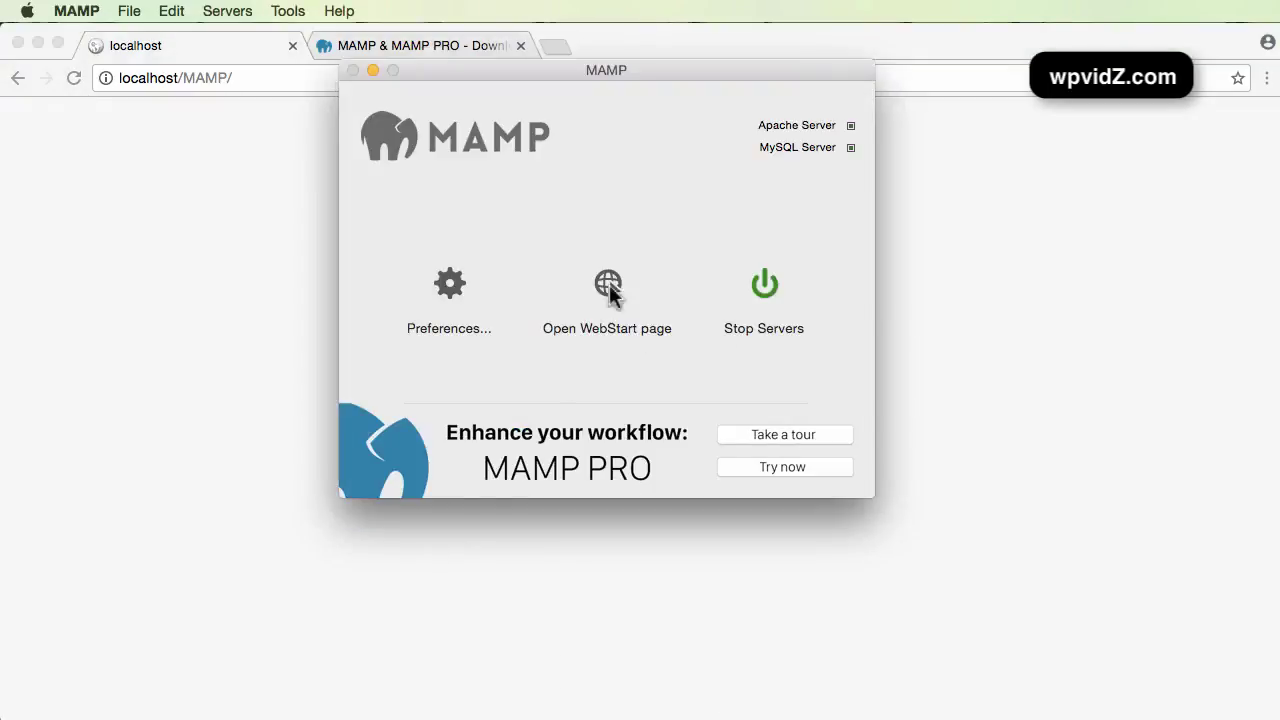
left_click(444, 288)
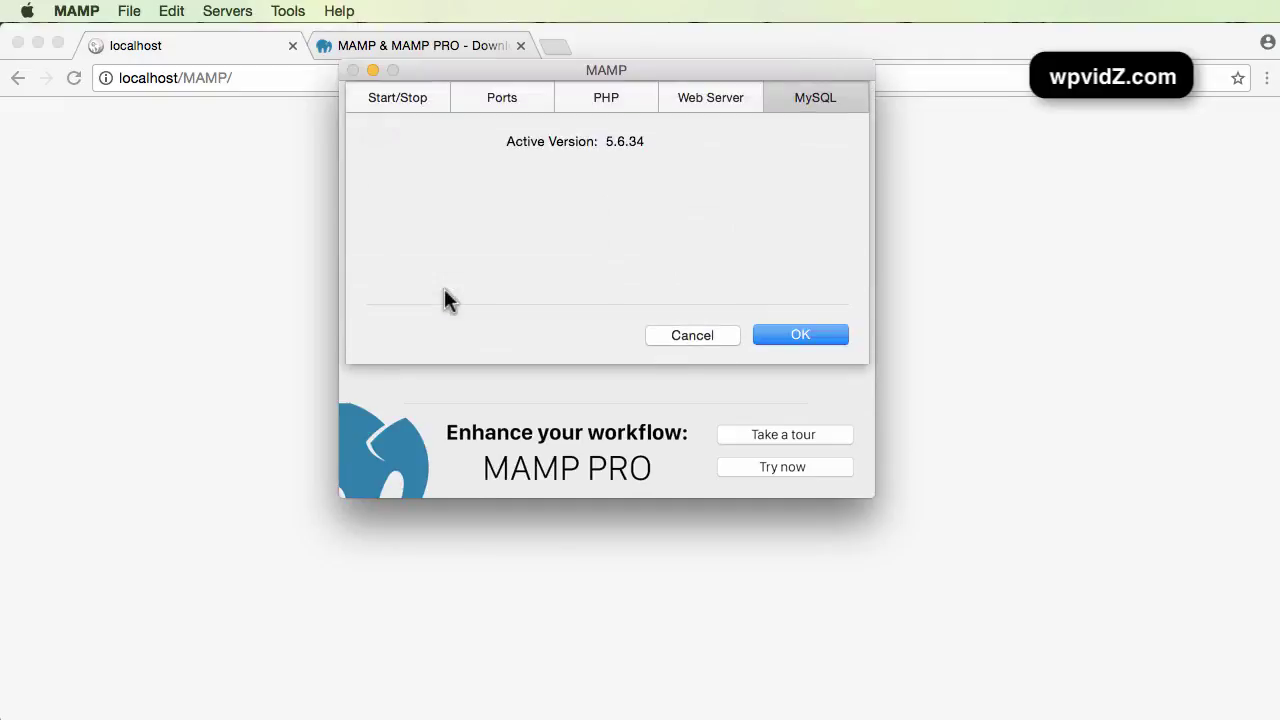
left_click(709, 93)
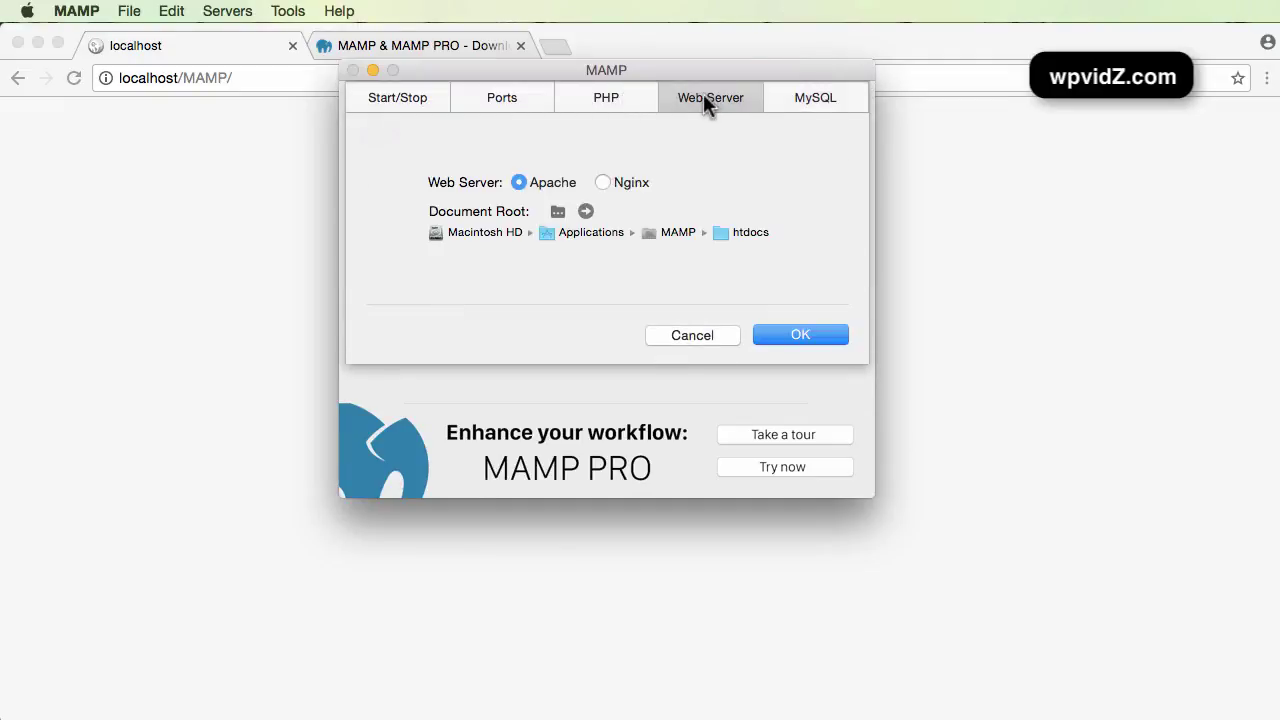
left_click(506, 97)
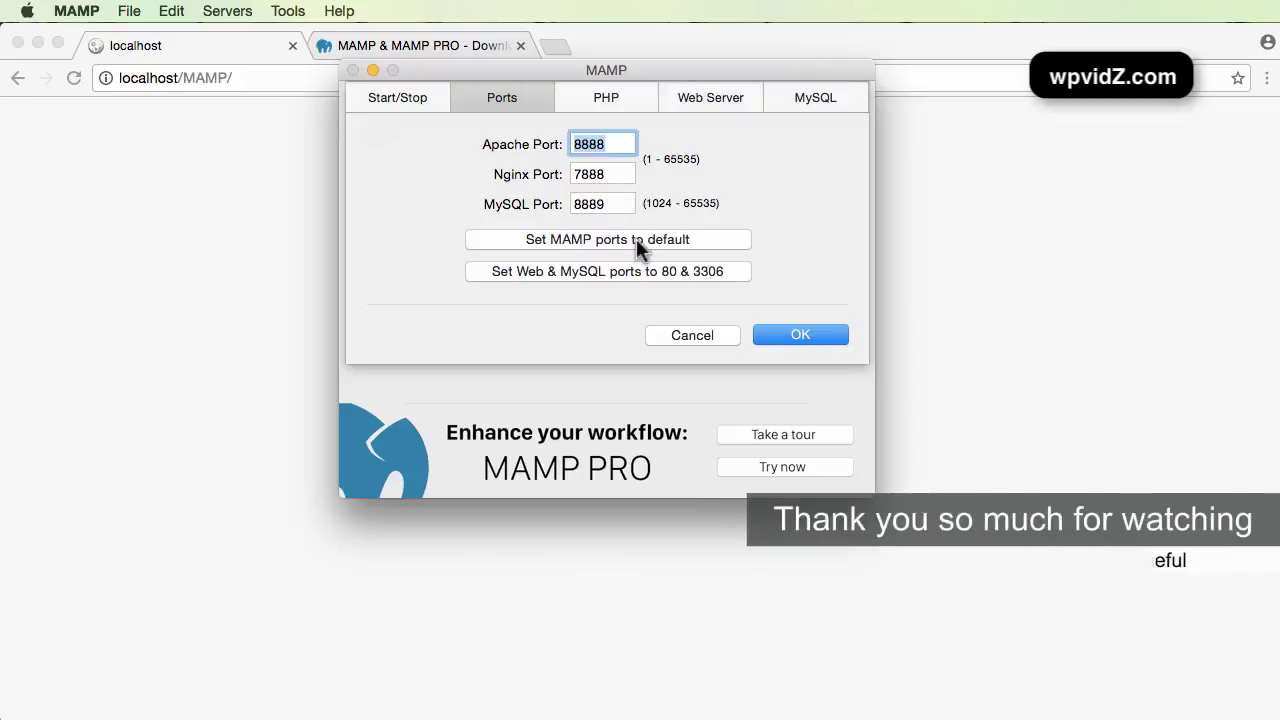
- Add port 8888 after localhost in Chrome's MAMP address and load localhost:8888/MAMP/
left_click(214, 222)
left_click(186, 80)
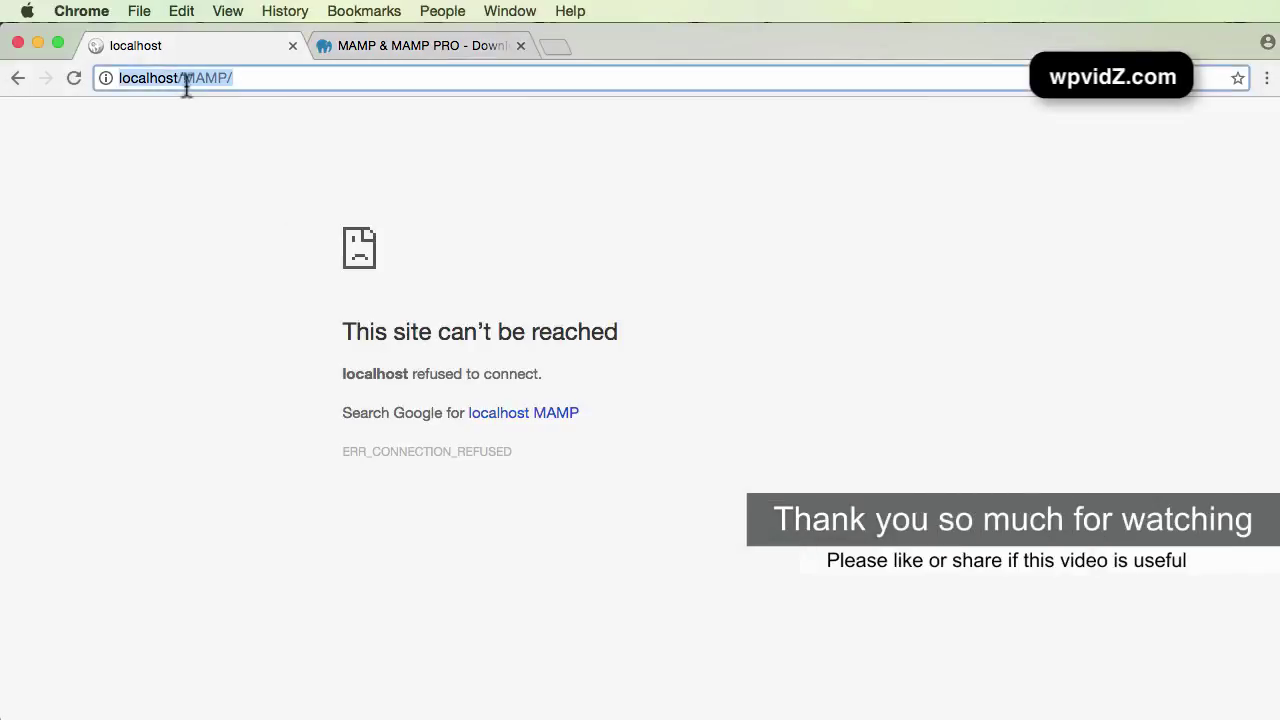
left_click(180, 80)
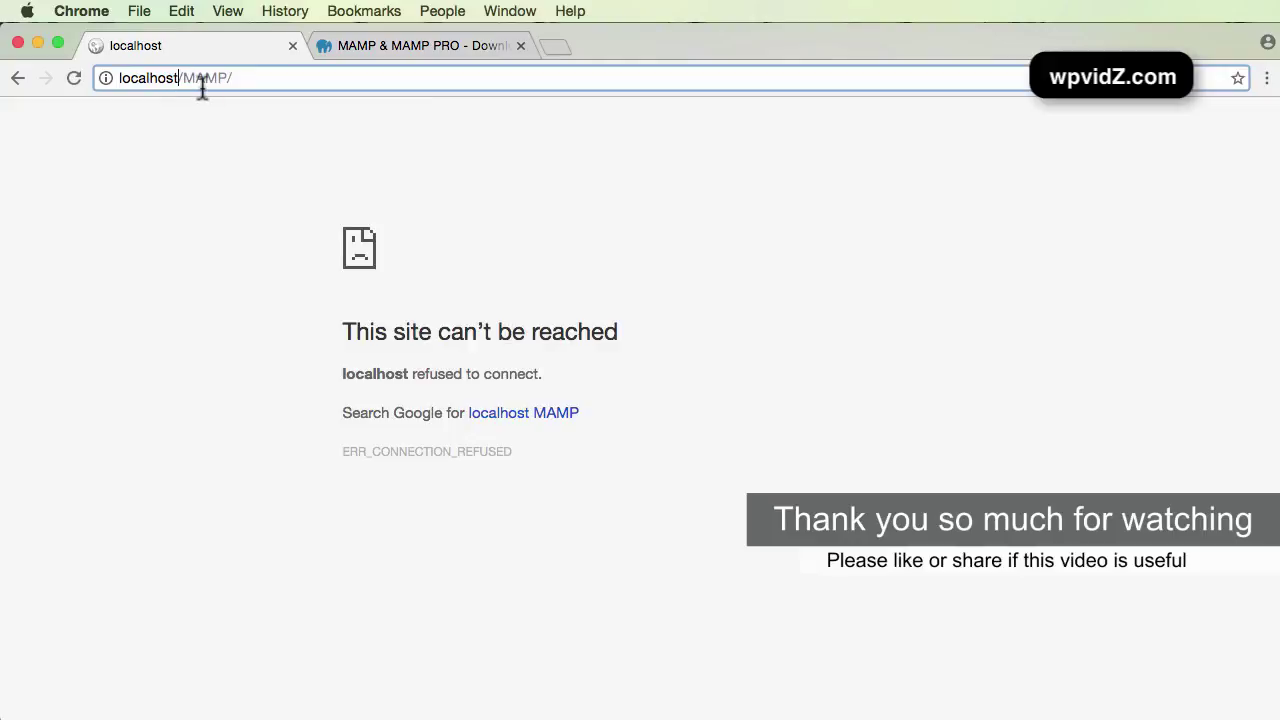
type(":")
type("8888")
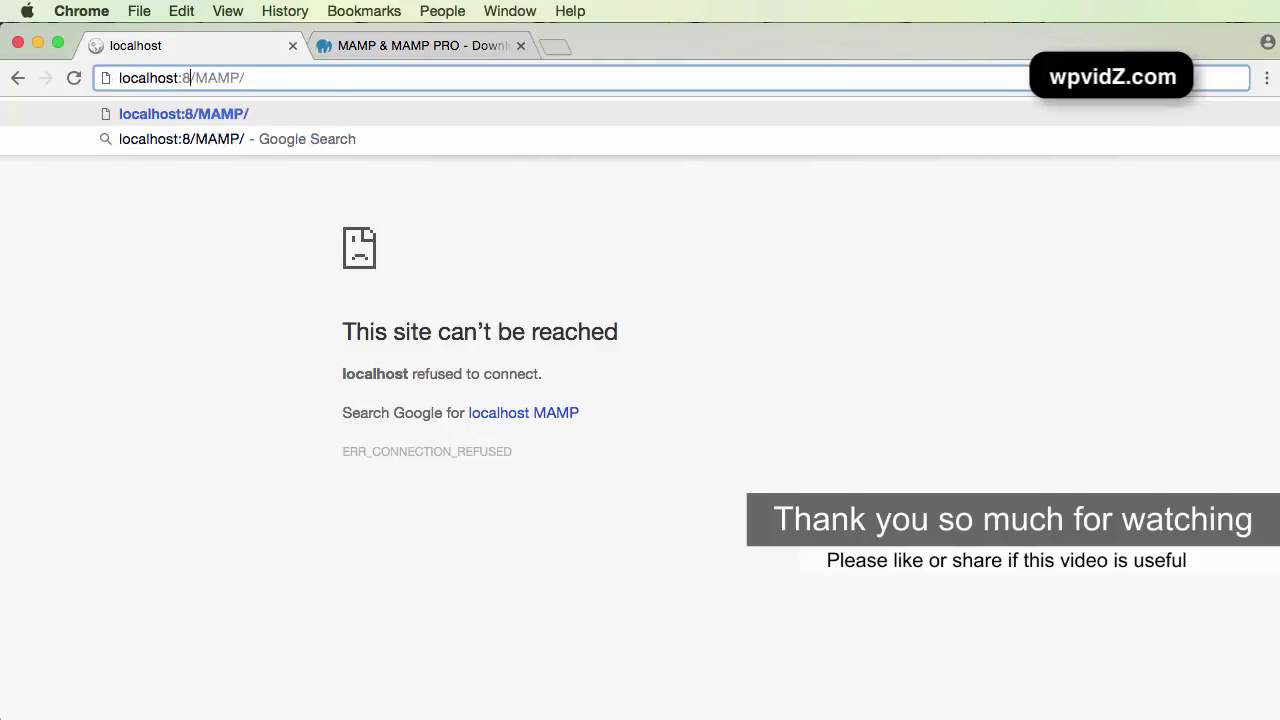
key("Return")
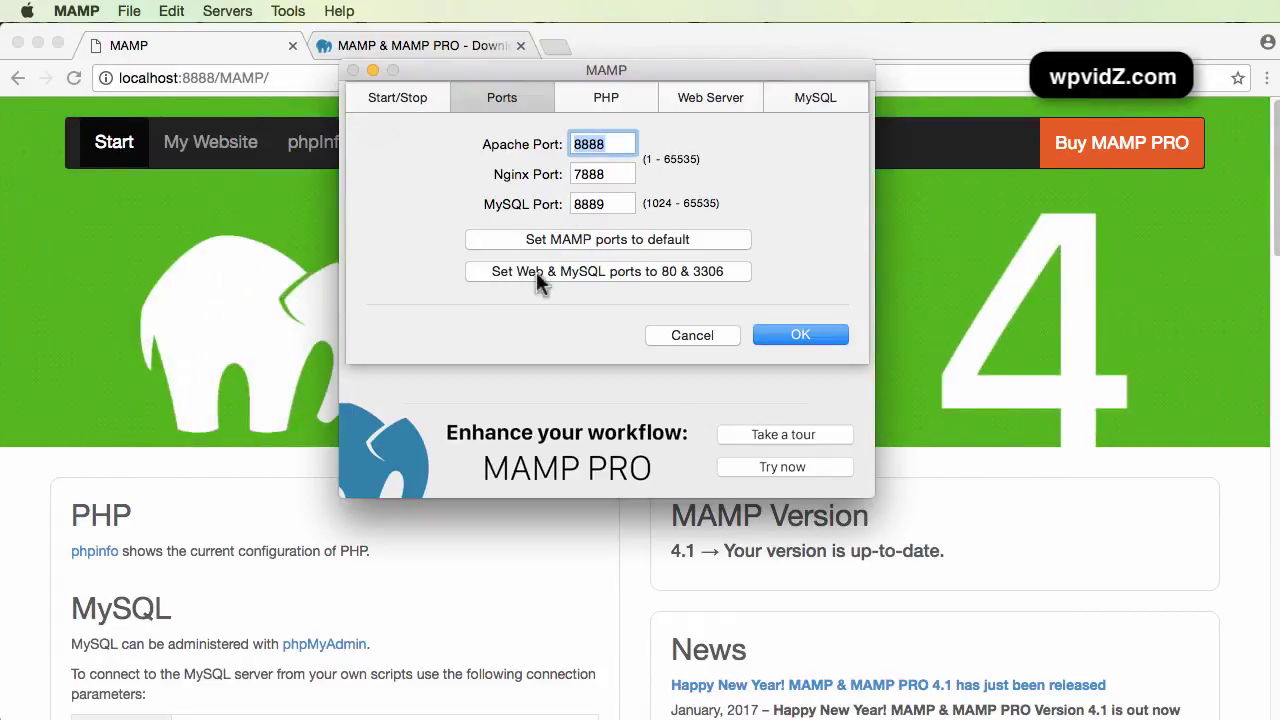
- Set MAMP's web and MySQL ports to 80 and 3306, save the preferences and authorize the change with the account password
left_click(625, 271)
left_click(829, 338)
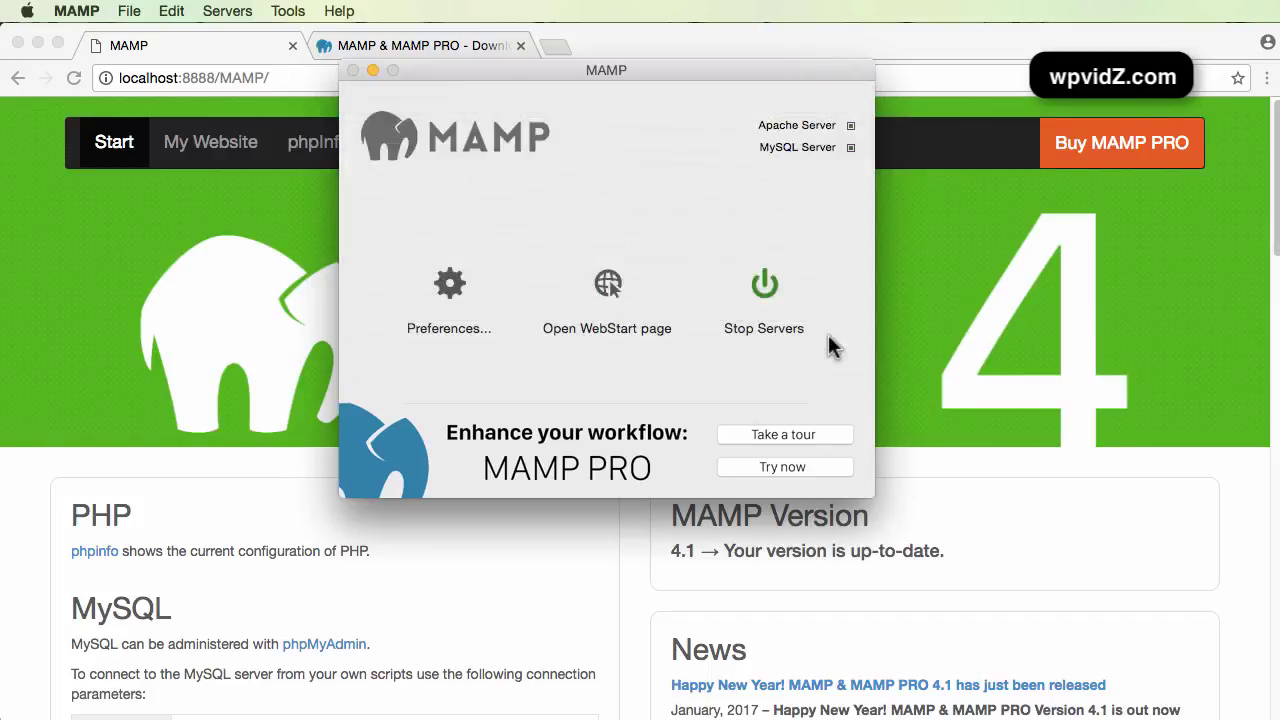
left_click(266, 271)
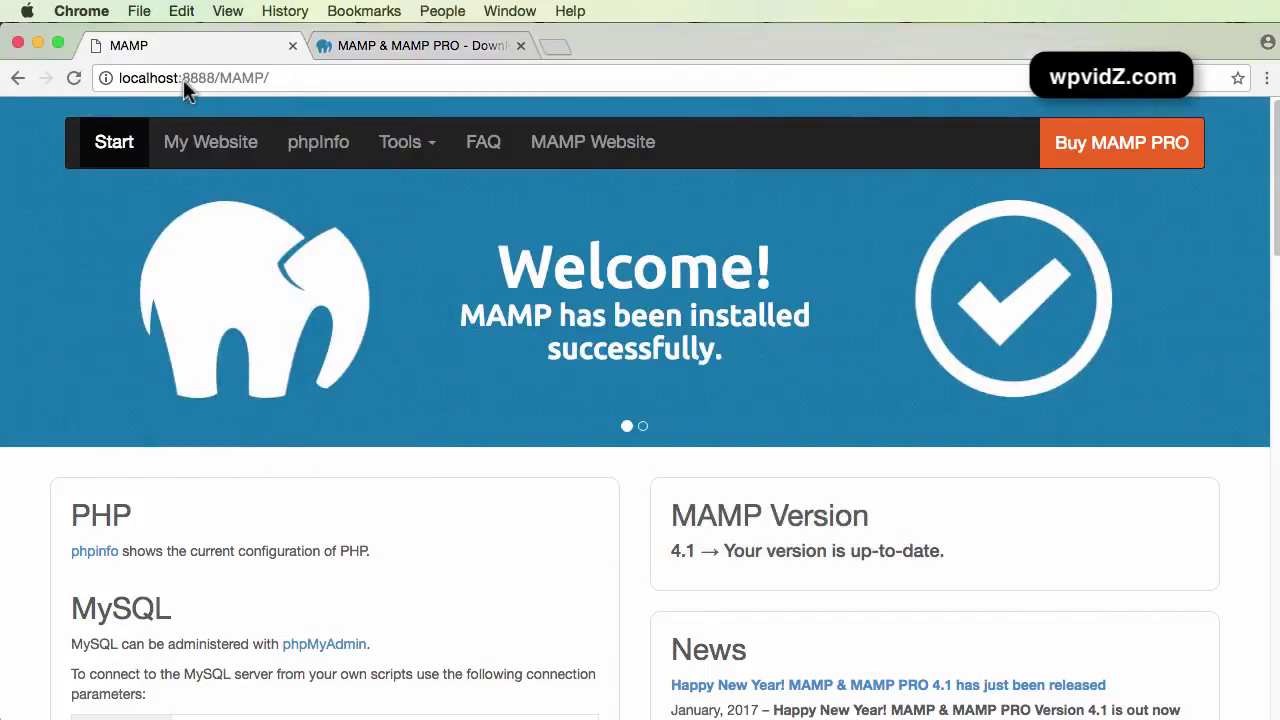
left_click(182, 80)
left_click(181, 80)
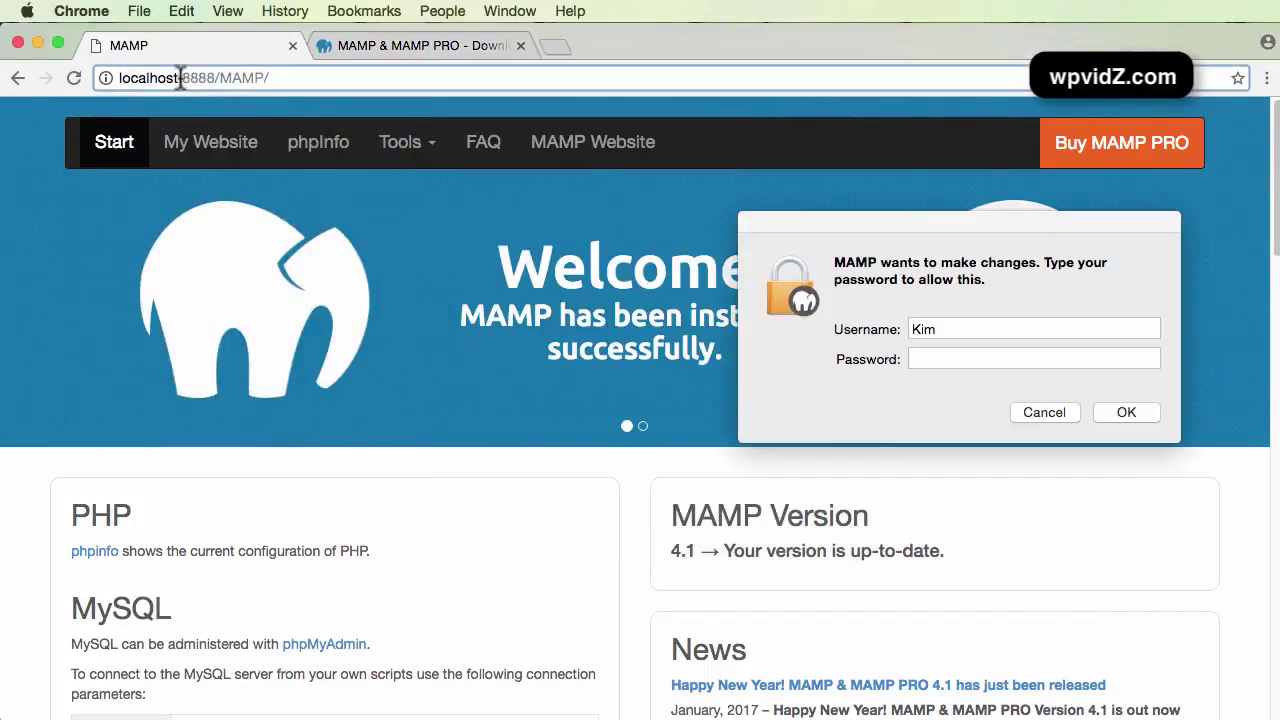
left_click(973, 360)
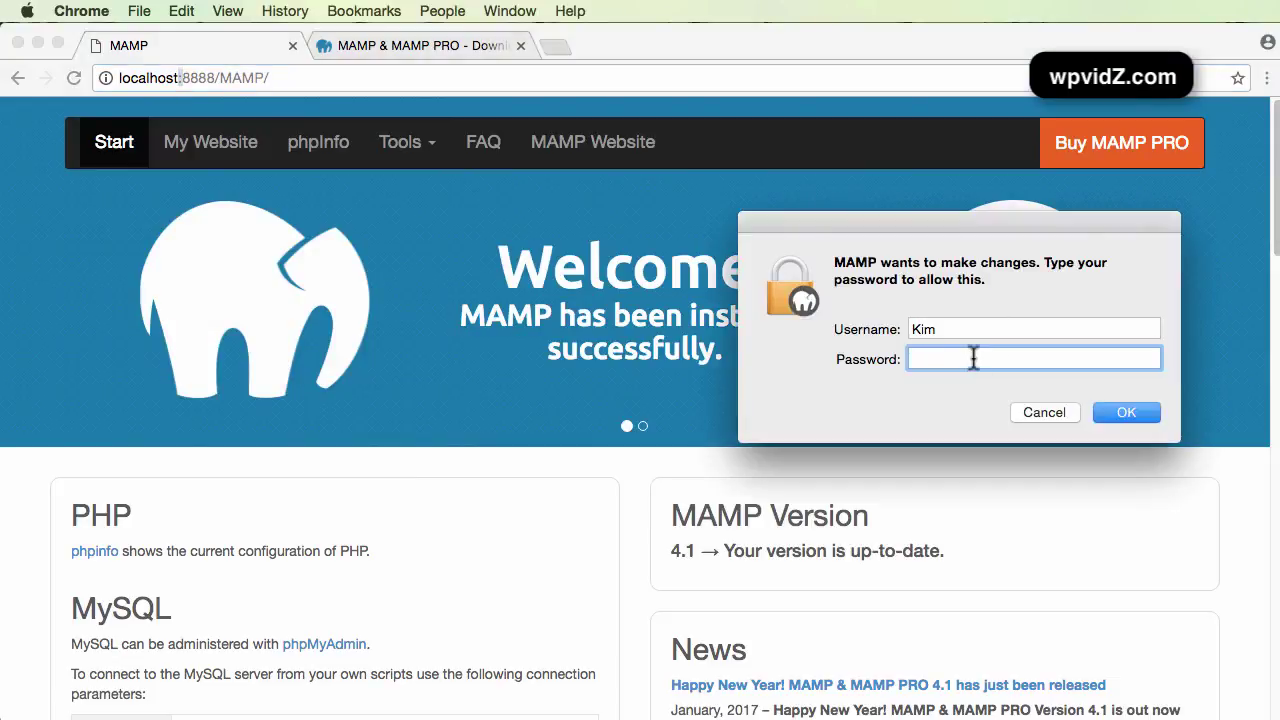
type("*************")
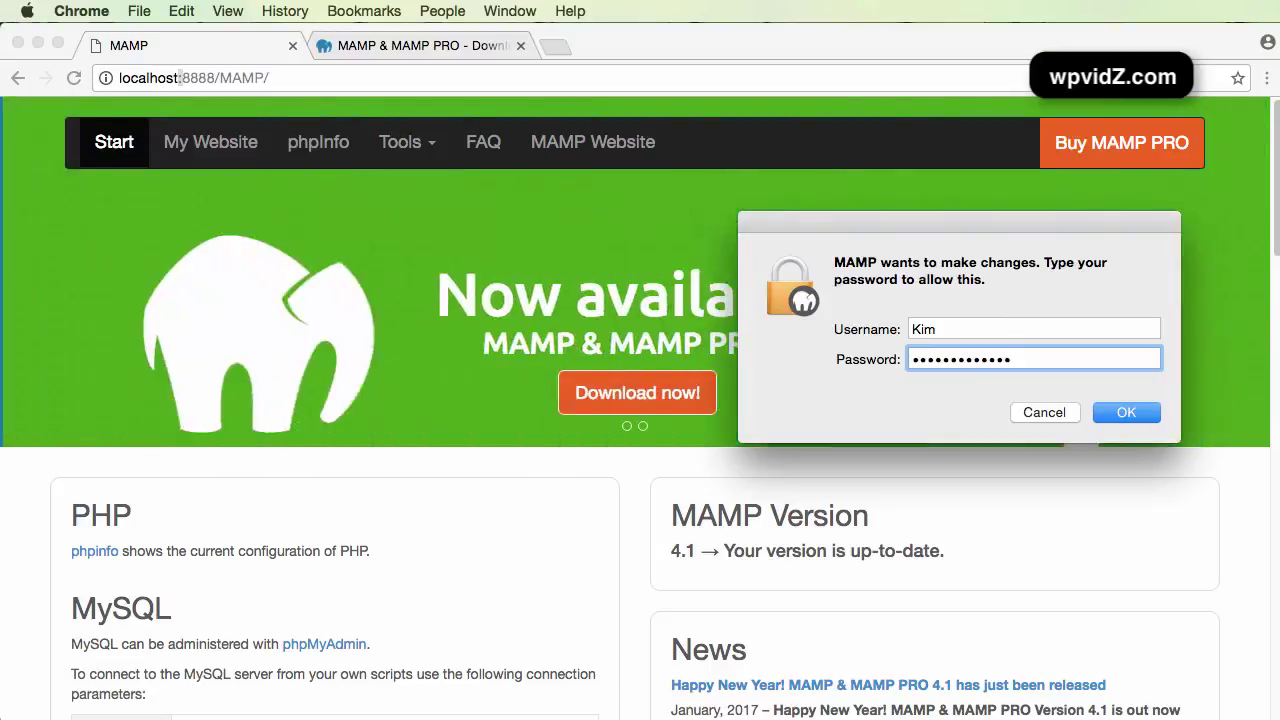
key("Return")
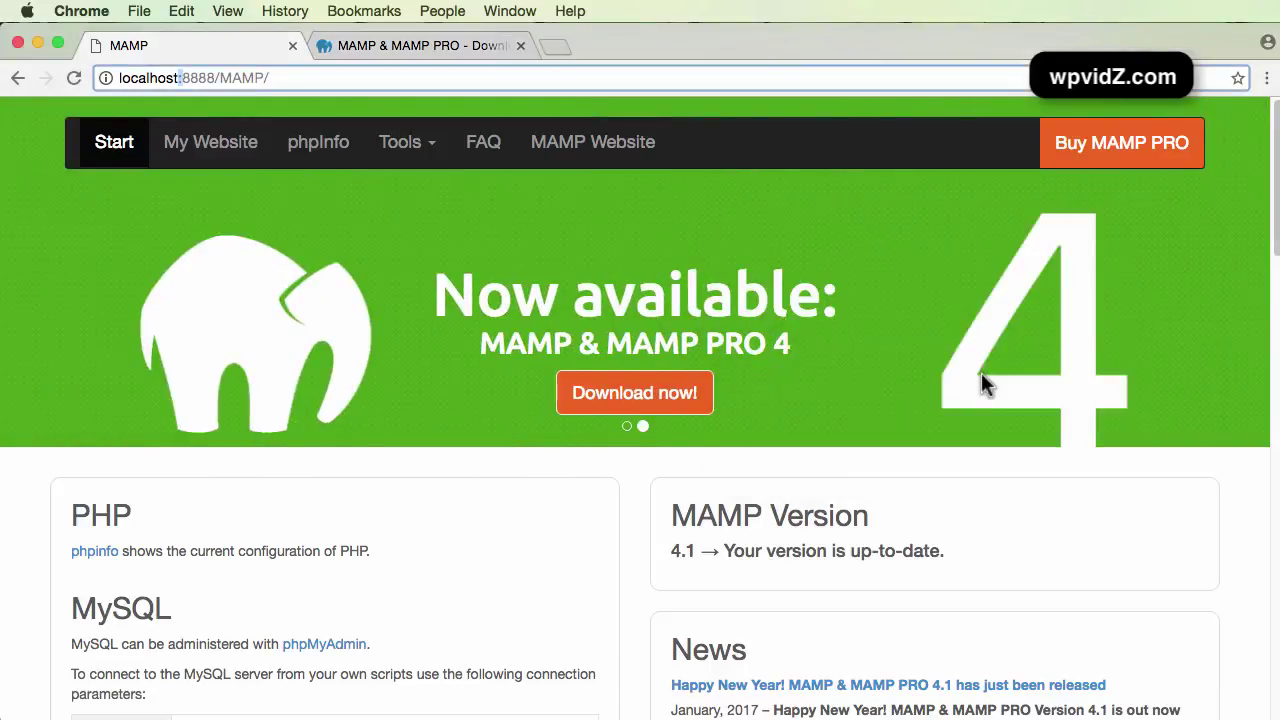
- Remove the port number from the MAMP page address in Chrome and load localhost/MAMP/
double_click(203, 78)
left_click_drag(213, 77, 181, 78)
key("BackSpace")
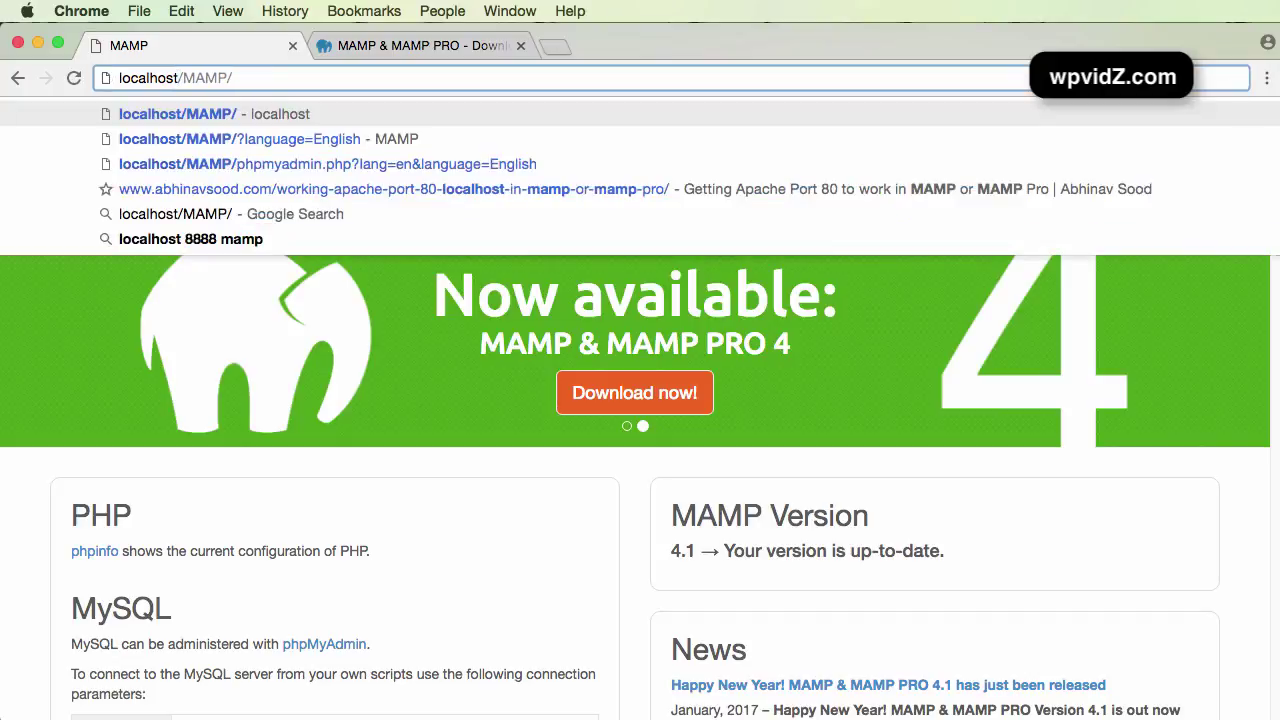
left_click_drag(234, 77, 74, 77)
left_click(266, 77)
key("Return")
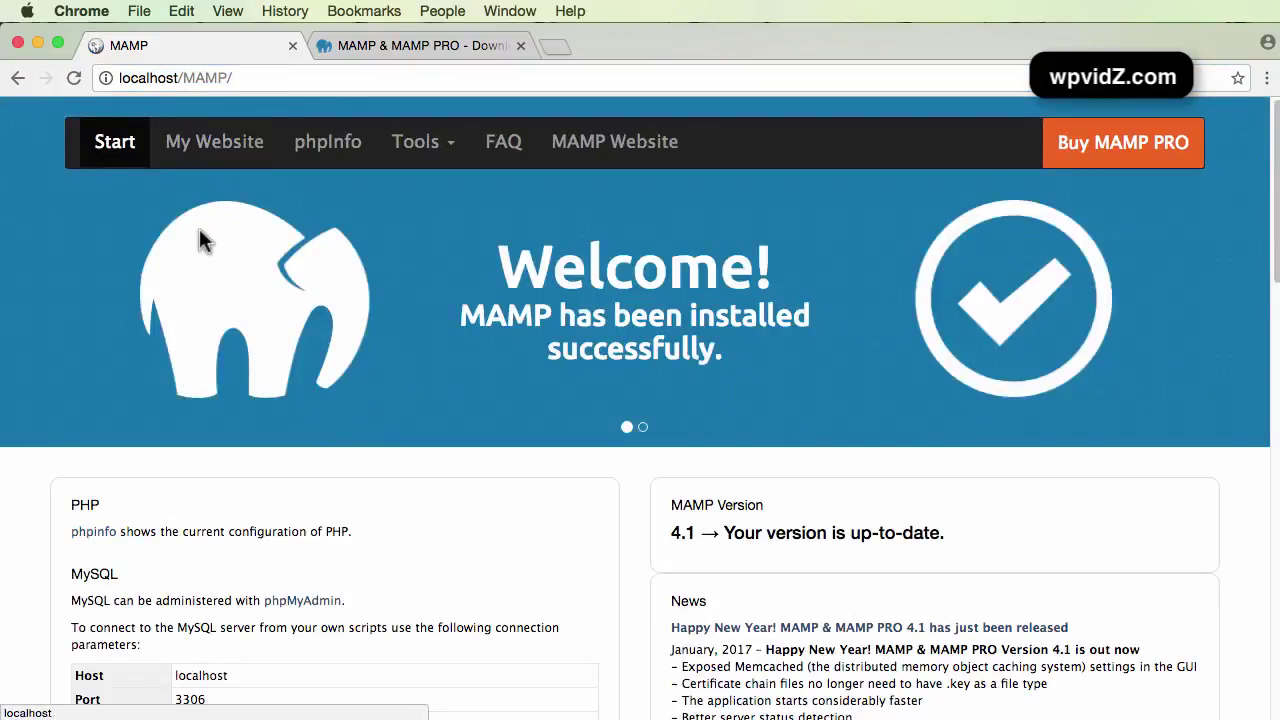
- Open the wp47 site from the My Website index to check its home page, and close the MAMP downloads page
left_click(226, 150)
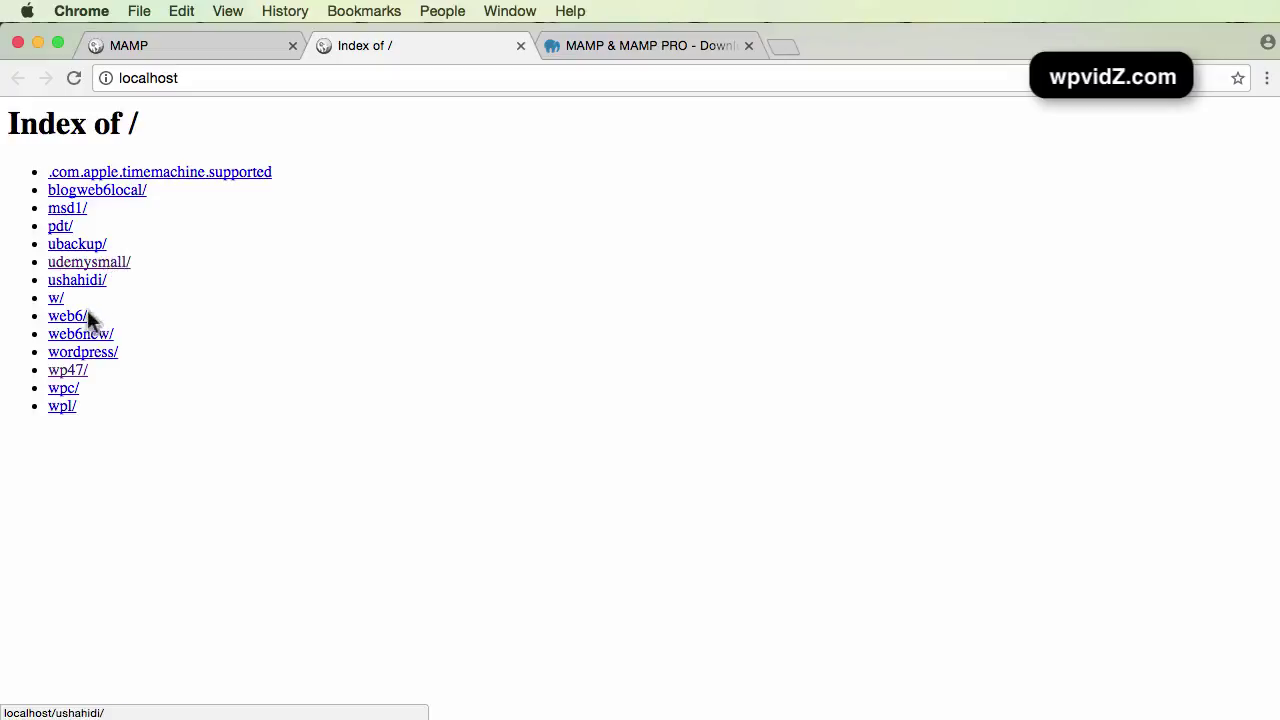
left_click(75, 383)
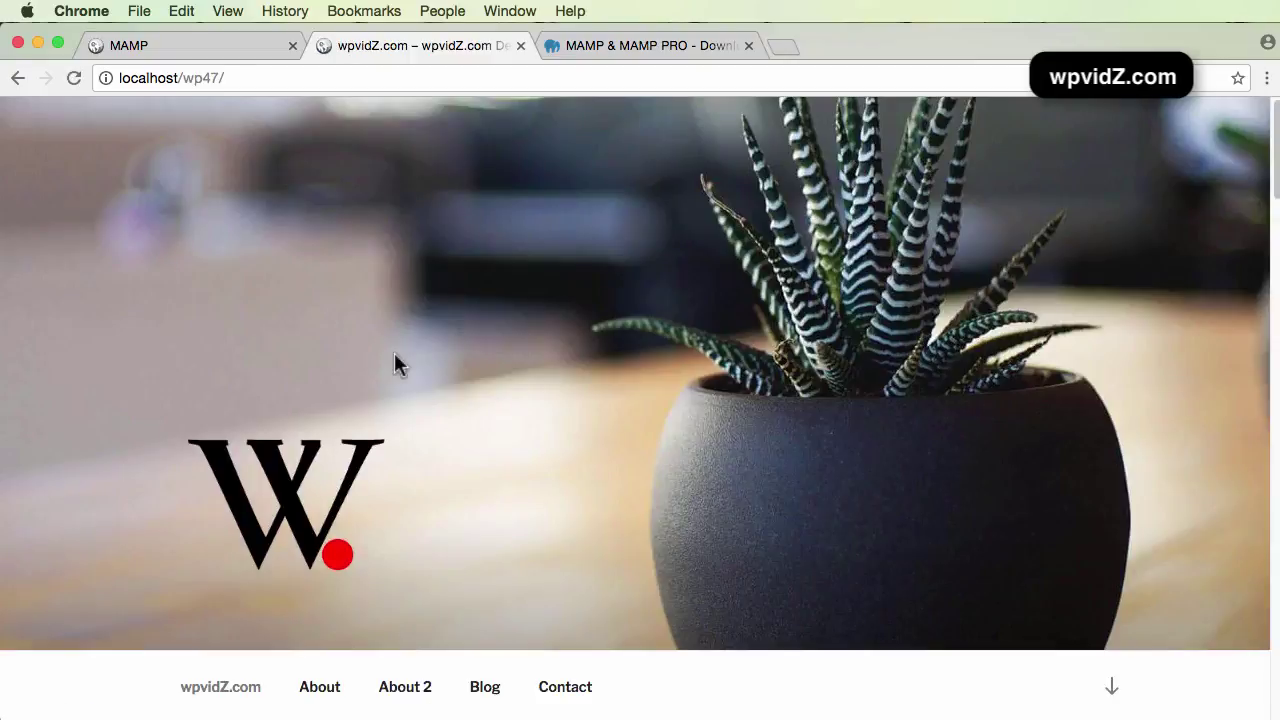
scroll(394, 355, "down", 10)
scroll(397, 362, "up", 10)
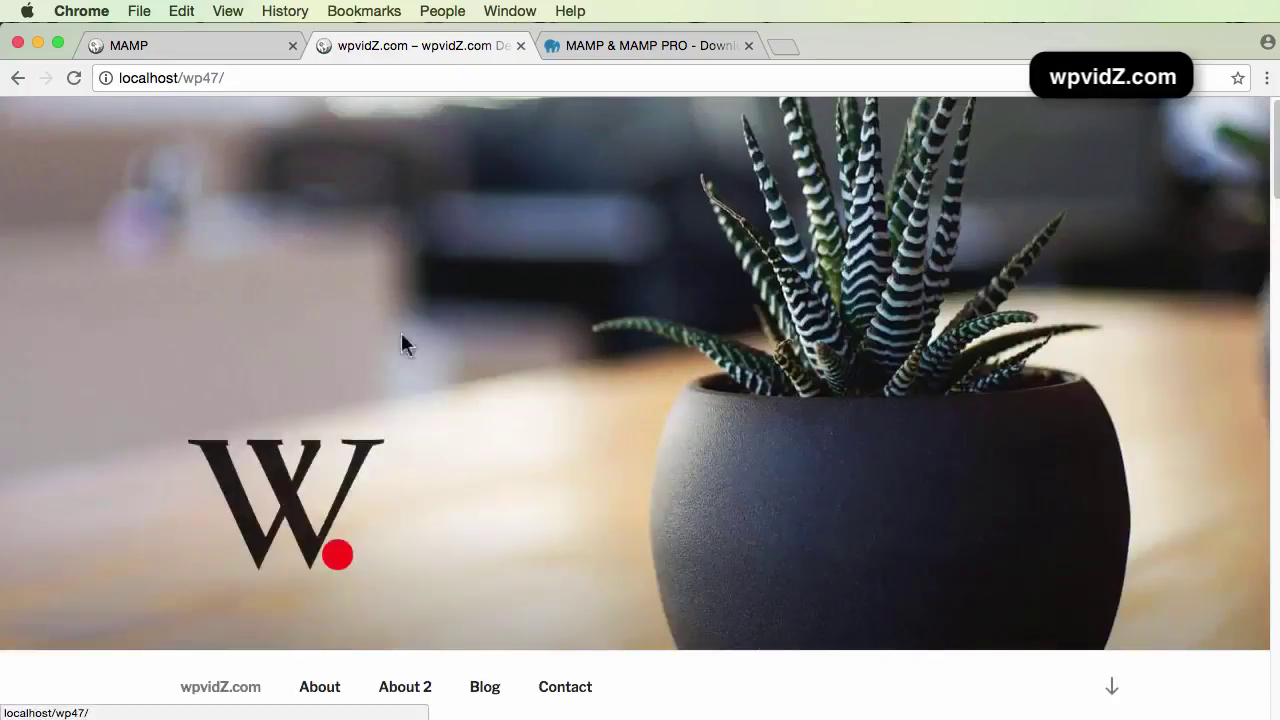
left_click(660, 45)
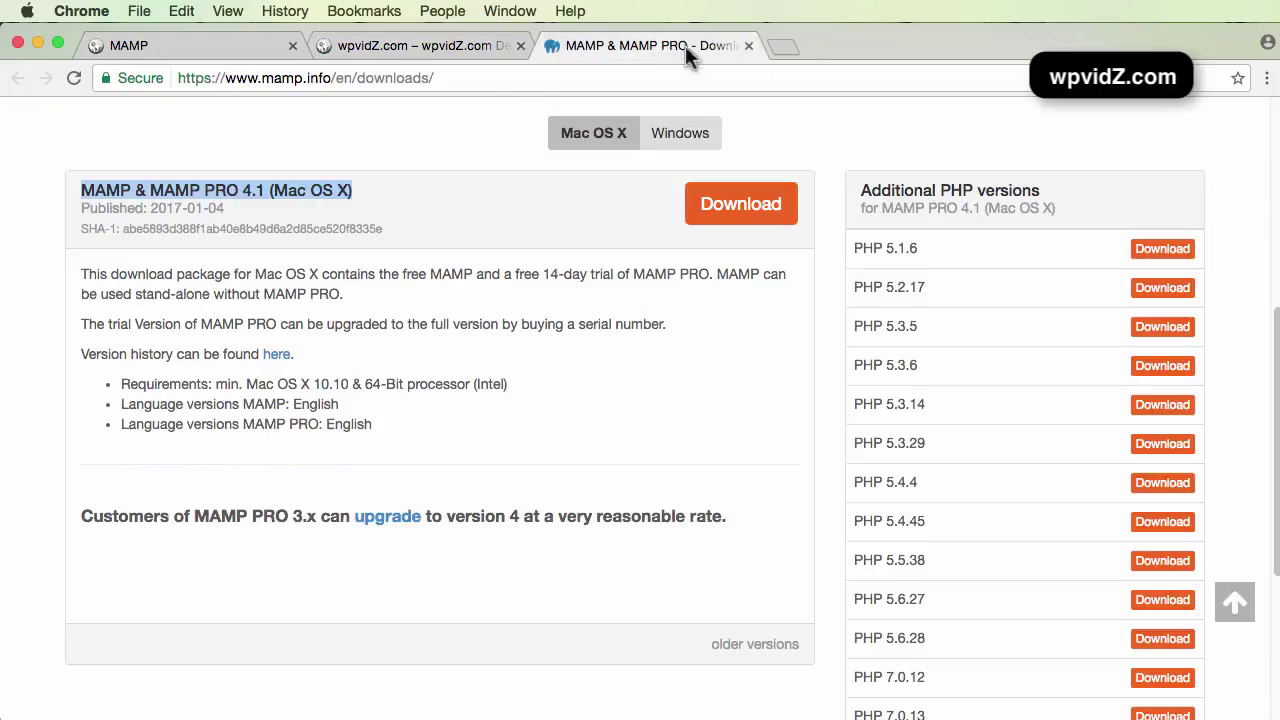
left_click(750, 45)
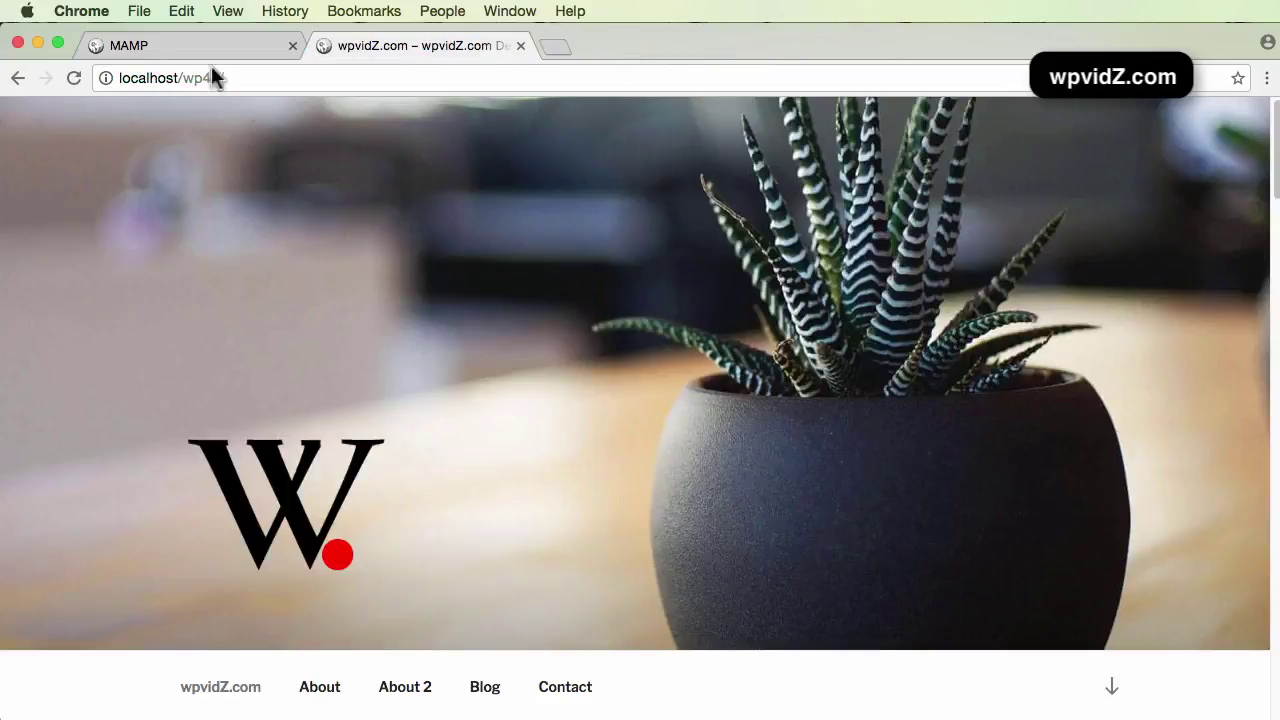